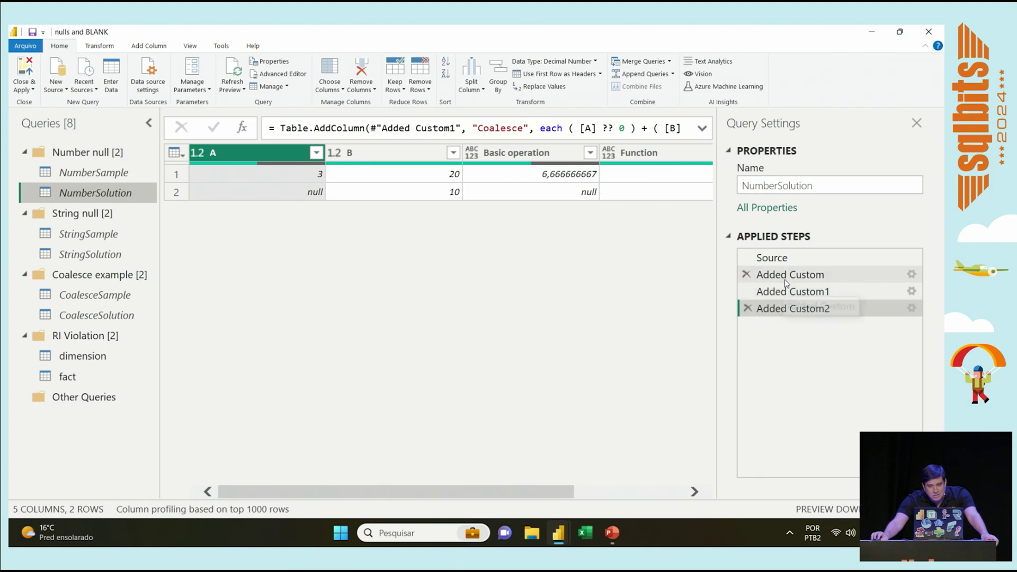
- Change NumberSolution's Basic operation formula from [B] / [A] to [B] - [A]
{"action": "left_click", "coordinate": [763, 275]}
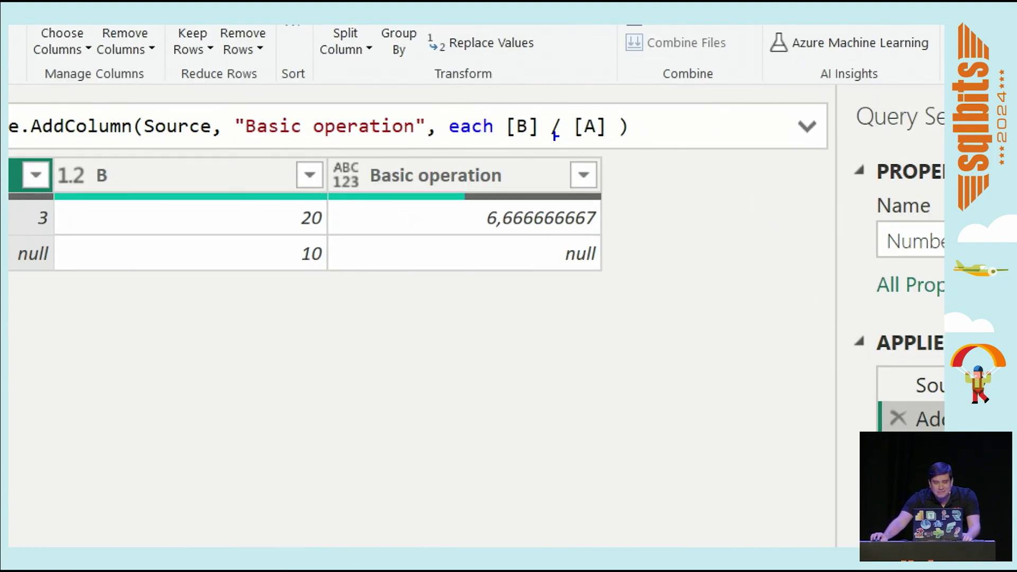
{"action": "left_click_drag", "start_coordinate": [552, 136], "coordinate": [569, 139]}
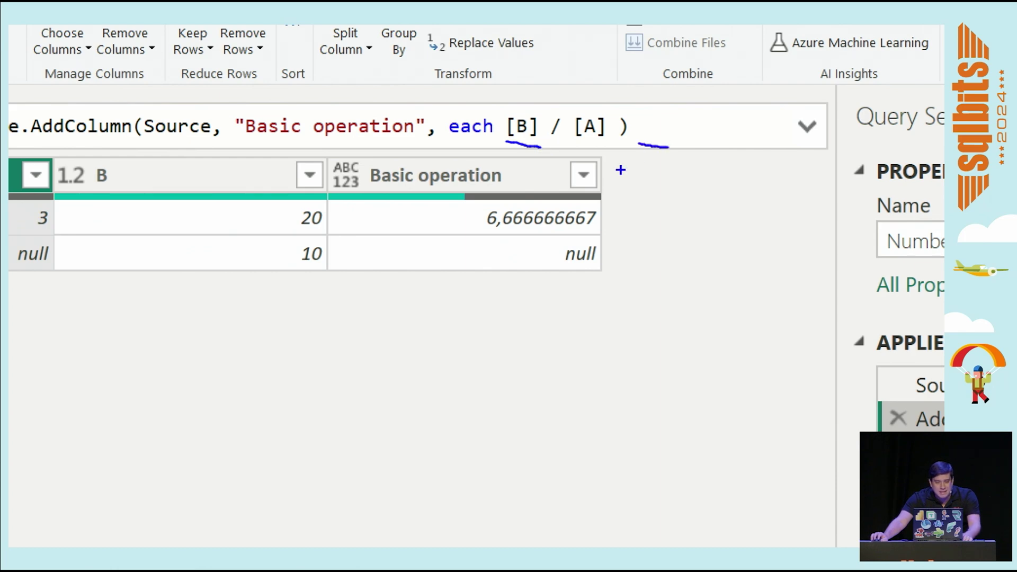
{"action": "key", "text": "Escape"}
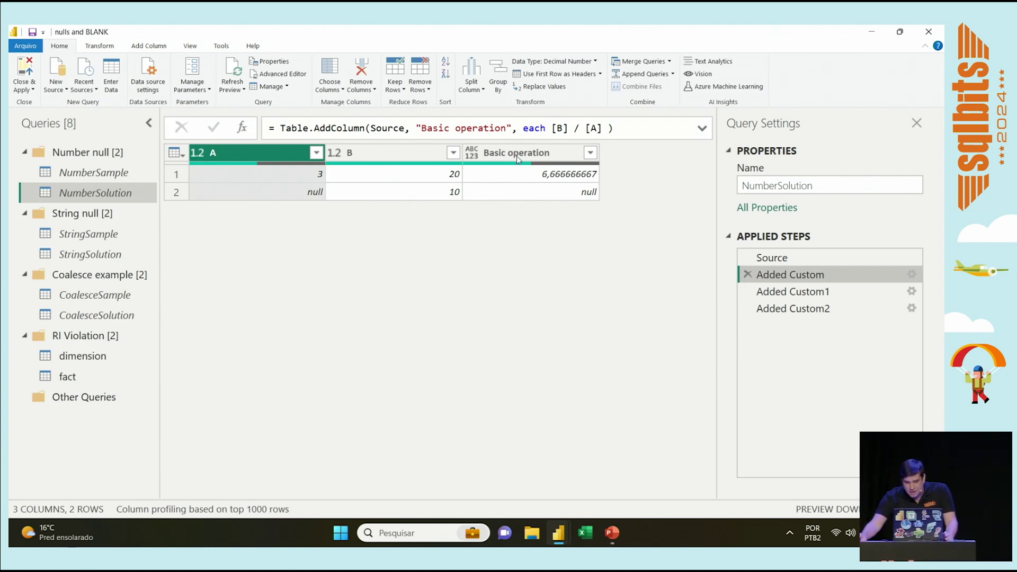
{"action": "left_click", "coordinate": [578, 129]}
{"action": "key", "text": "BackSpace"}
{"action": "type", "text": "-"}
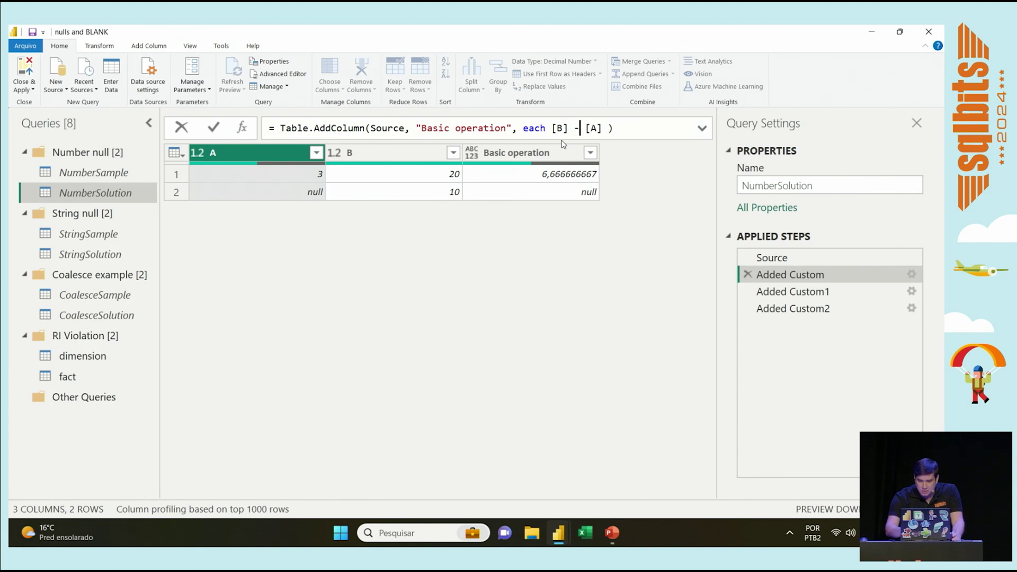
{"action": "key", "text": "Return"}
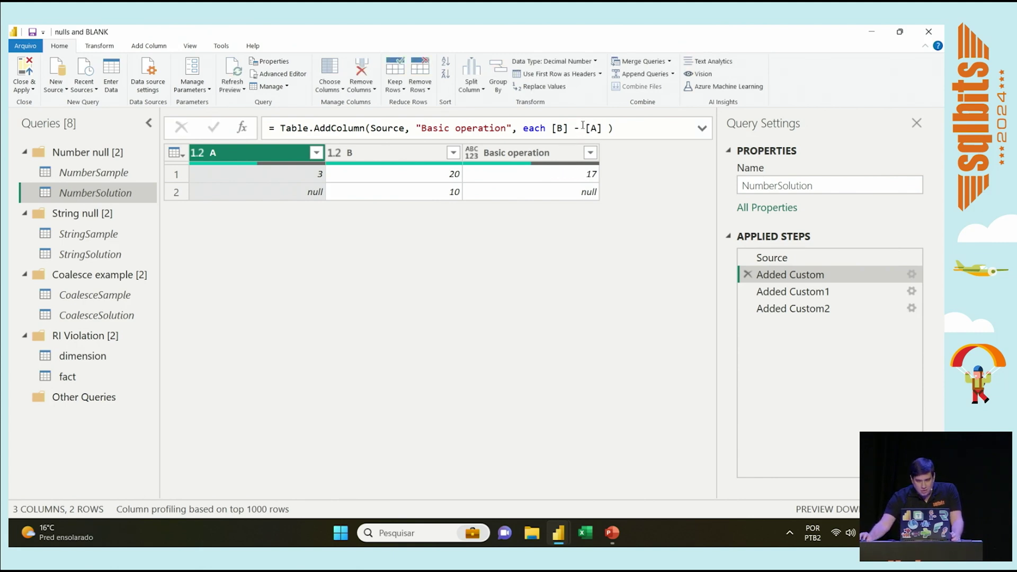
- Change the formula to [B] + [A], giving 23 for row one and null for row two
{"action": "left_click", "coordinate": [581, 128]}
{"action": "key", "text": "BackSpace"}
{"action": "type", "text": "+"}
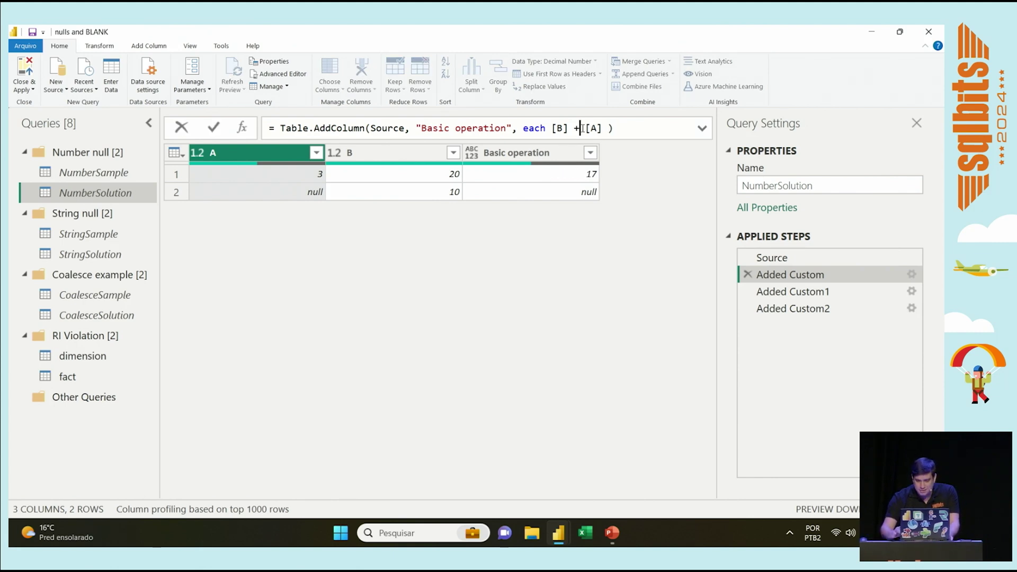
{"action": "key", "text": "Return"}
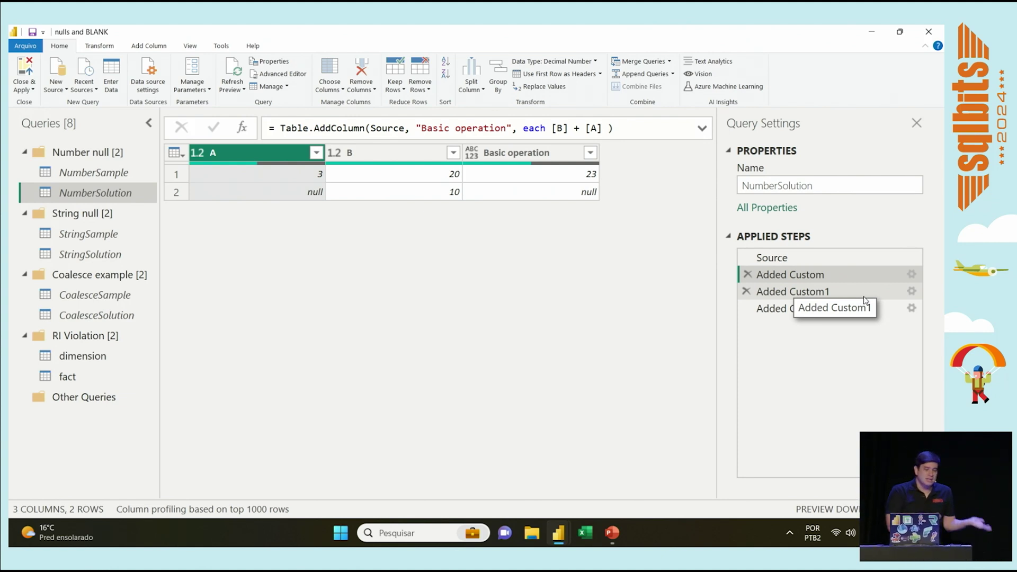
- Review the Function column's List.Sum( {[A], [B]} ) formula, then show the ([A] ?? 0) + [B] Coalesce step
{"action": "left_click", "coordinate": [819, 296]}
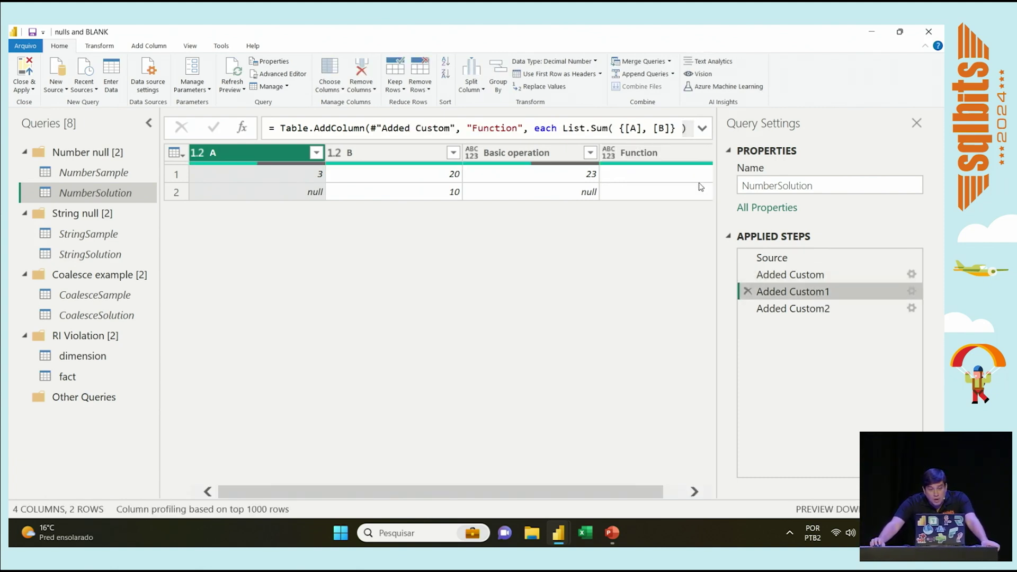
{"action": "left_click", "coordinate": [911, 292]}
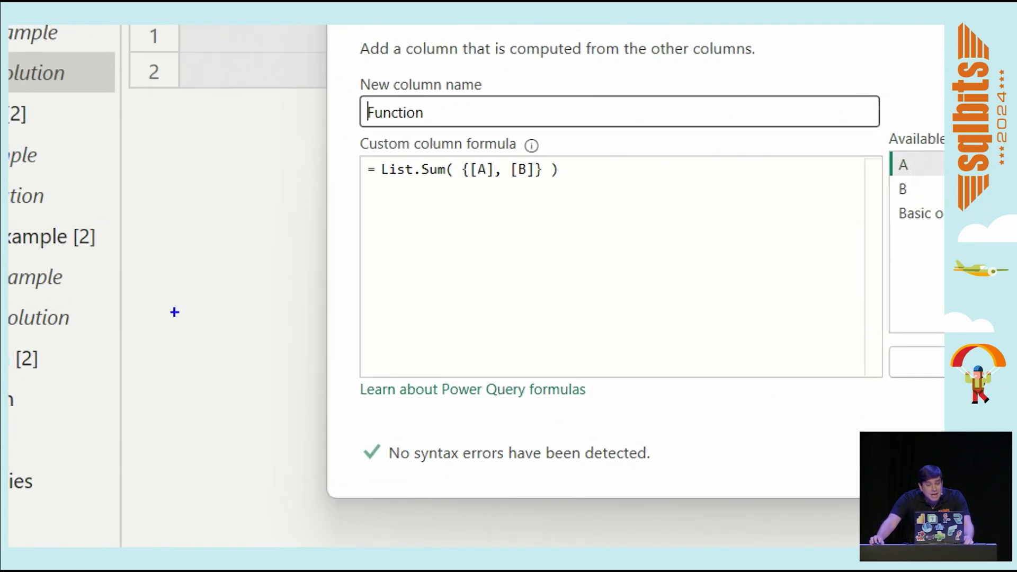
{"action": "left_click_drag", "start_coordinate": [471, 186], "coordinate": [541, 183]}
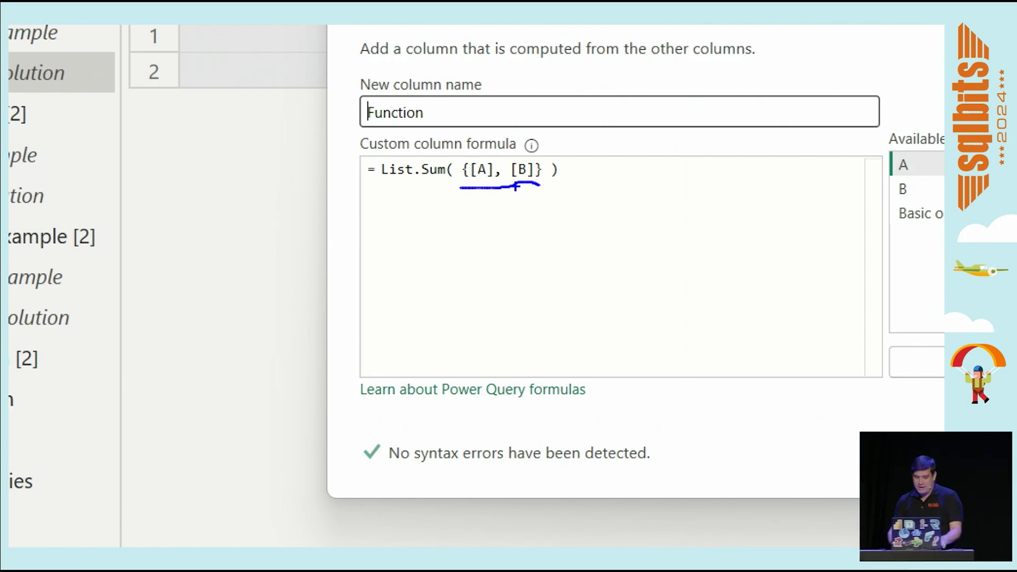
{"action": "key", "text": "Escape"}
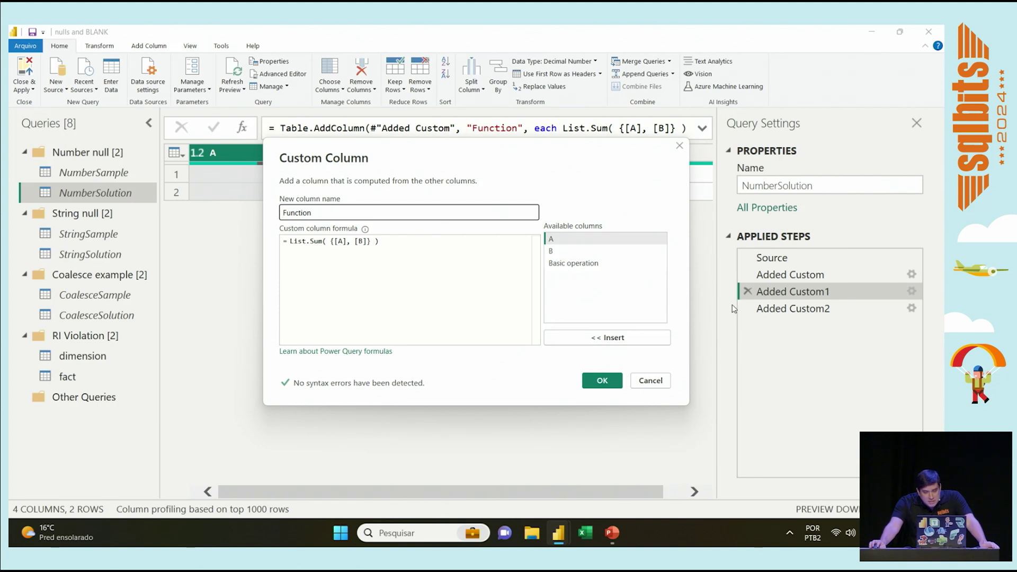
{"action": "left_click", "coordinate": [663, 381]}
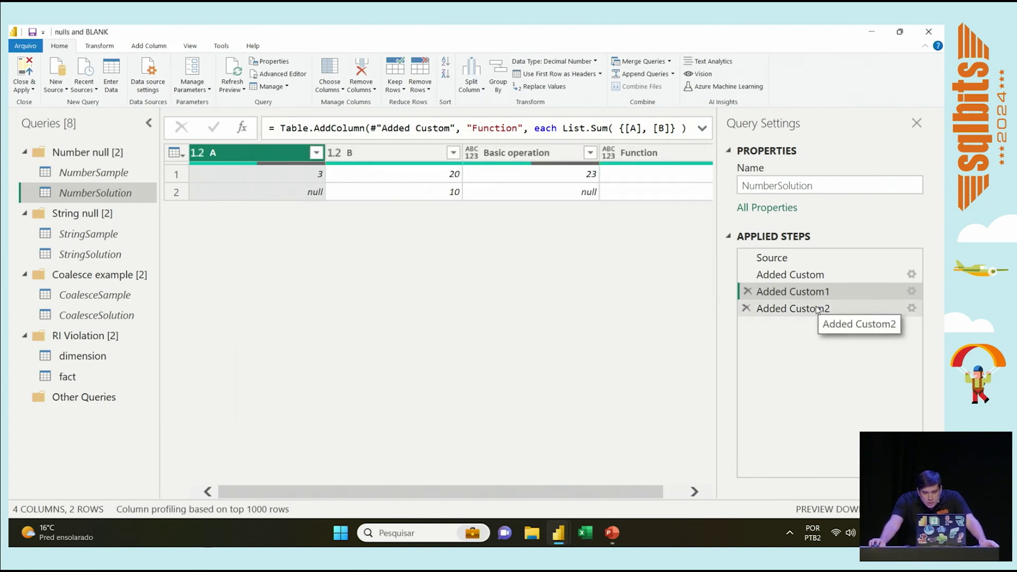
{"action": "left_click", "coordinate": [818, 309]}
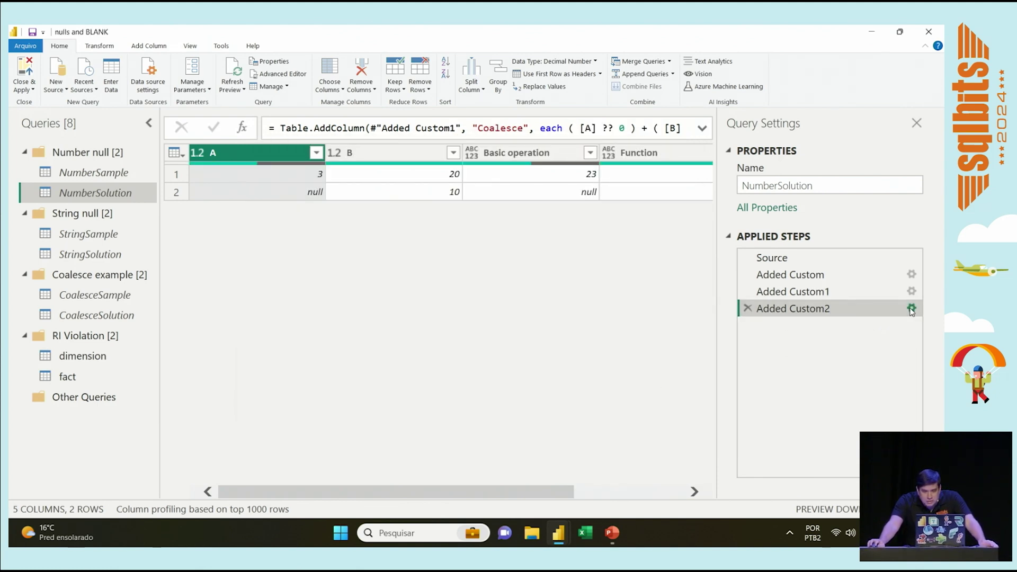
{"action": "left_click", "coordinate": [911, 308]}
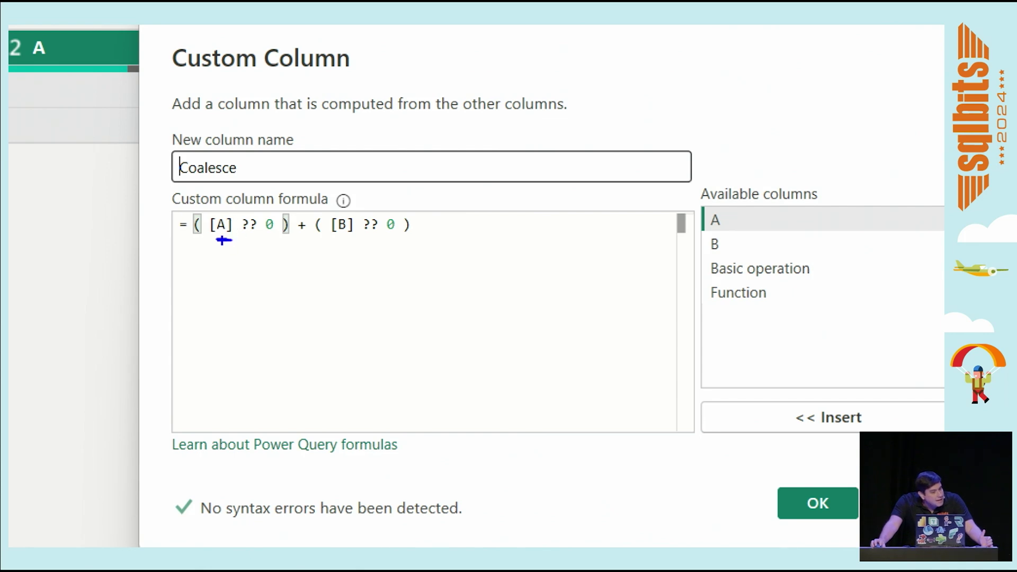
{"action": "left_click_drag", "start_coordinate": [259, 235], "coordinate": [272, 232]}
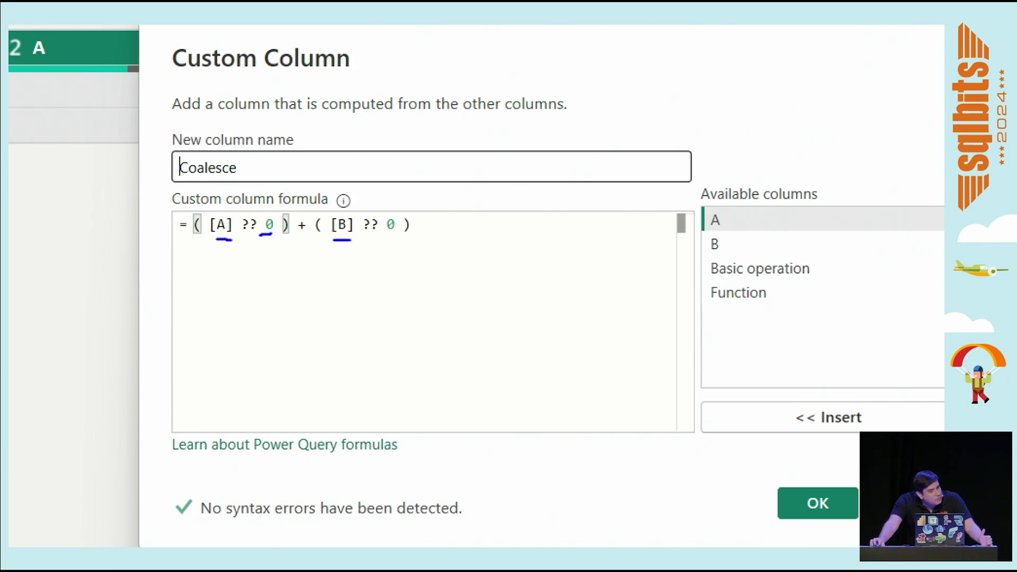
{"action": "left_click_drag", "start_coordinate": [364, 235], "coordinate": [396, 236]}
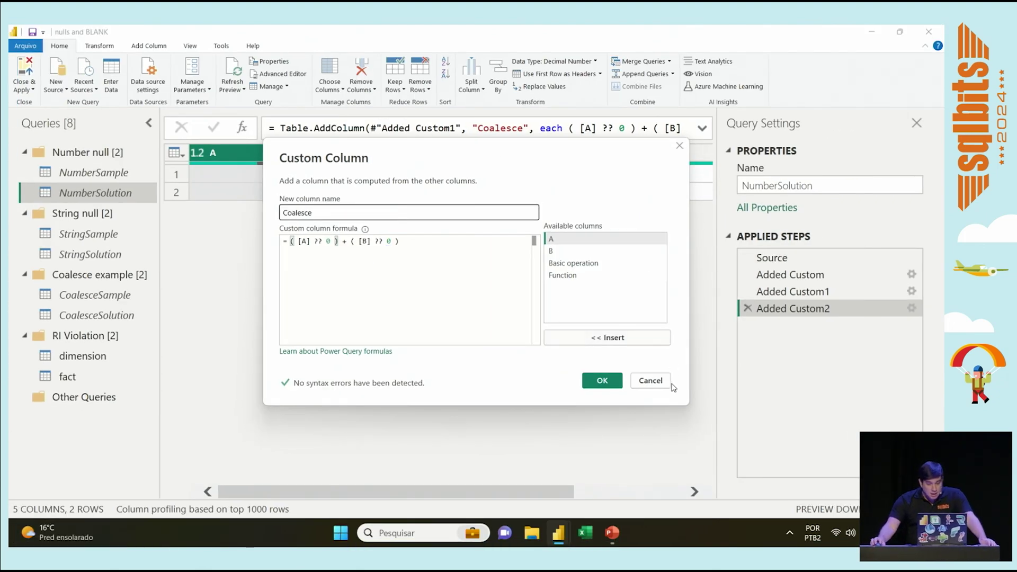
{"action": "left_click", "coordinate": [668, 386]}
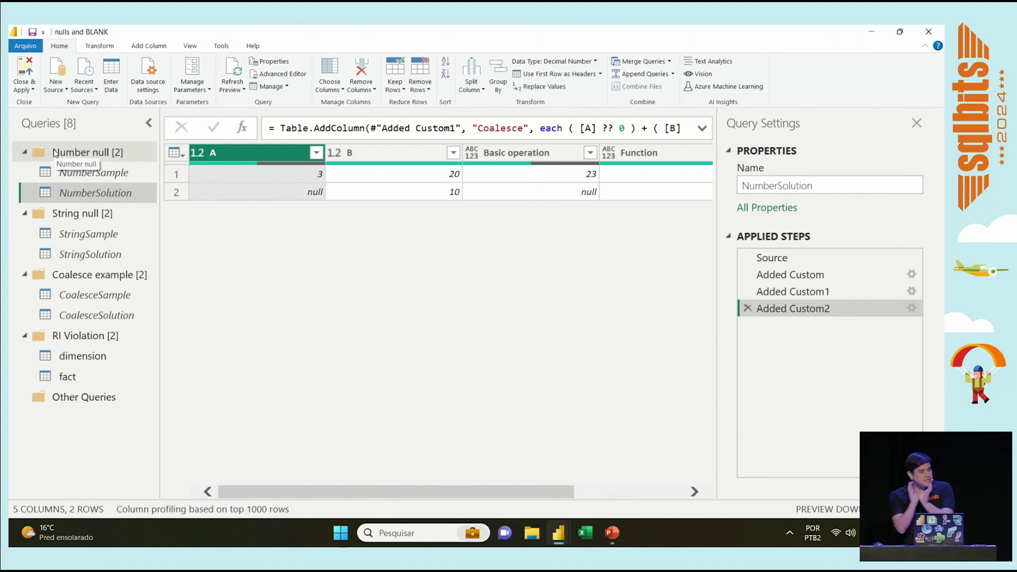
- Replace null with 0 in NumberSample's column A, then check NumberSolution's Basic operation now gives 10
{"action": "left_click", "coordinate": [93, 173]}
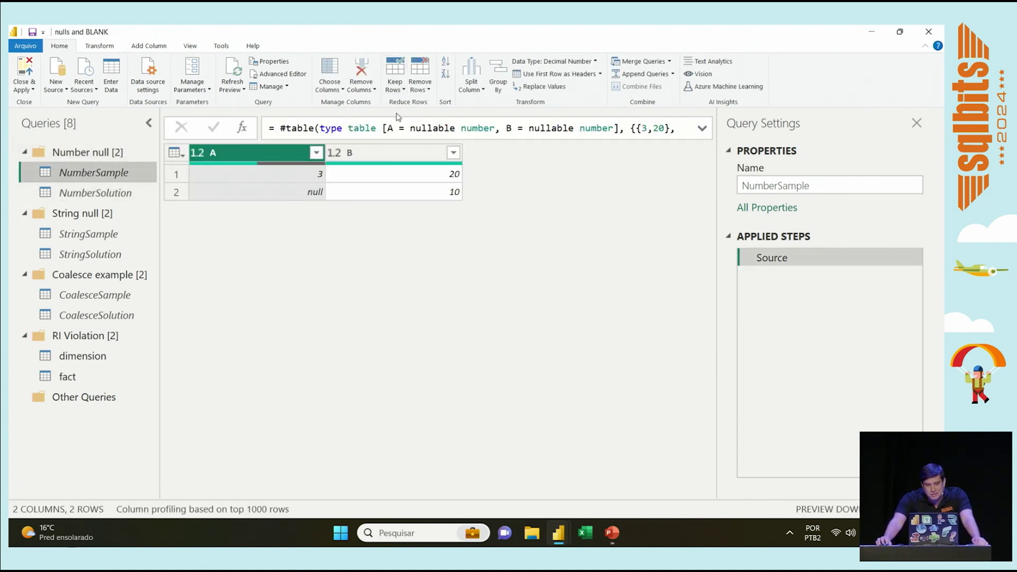
{"action": "right_click", "coordinate": [287, 154]}
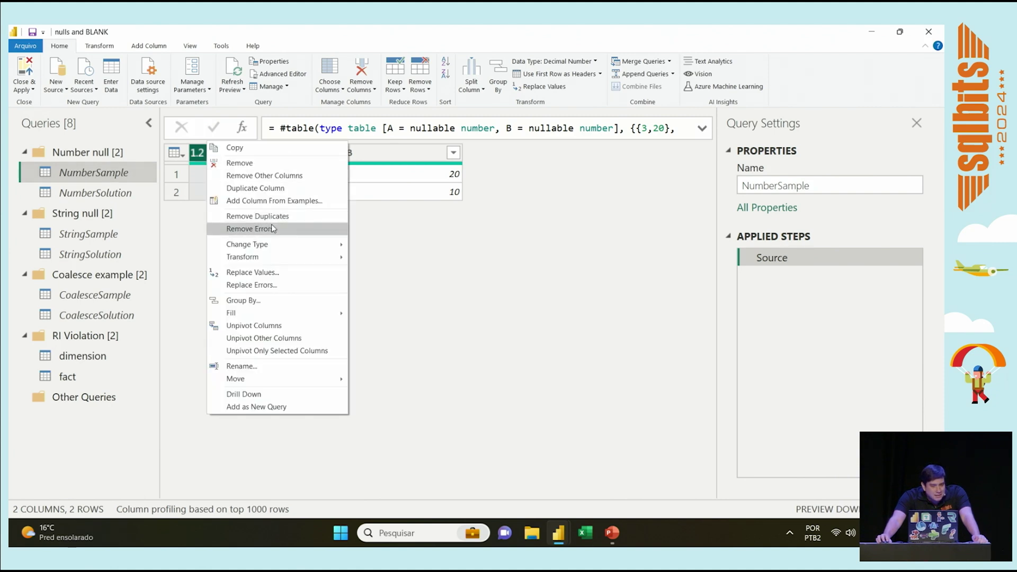
{"action": "left_click", "coordinate": [268, 271]}
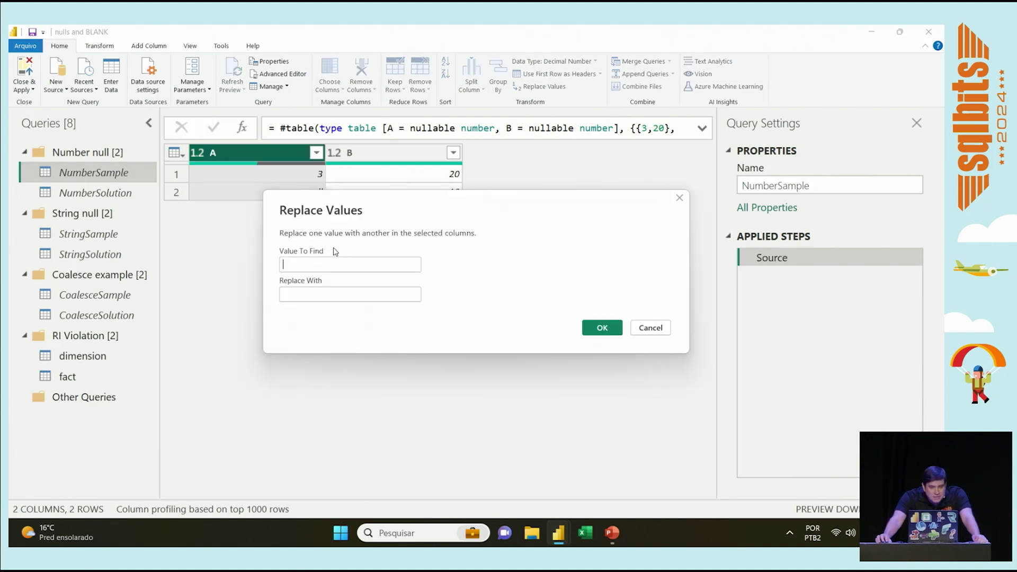
{"action": "type", "text": "nul"}
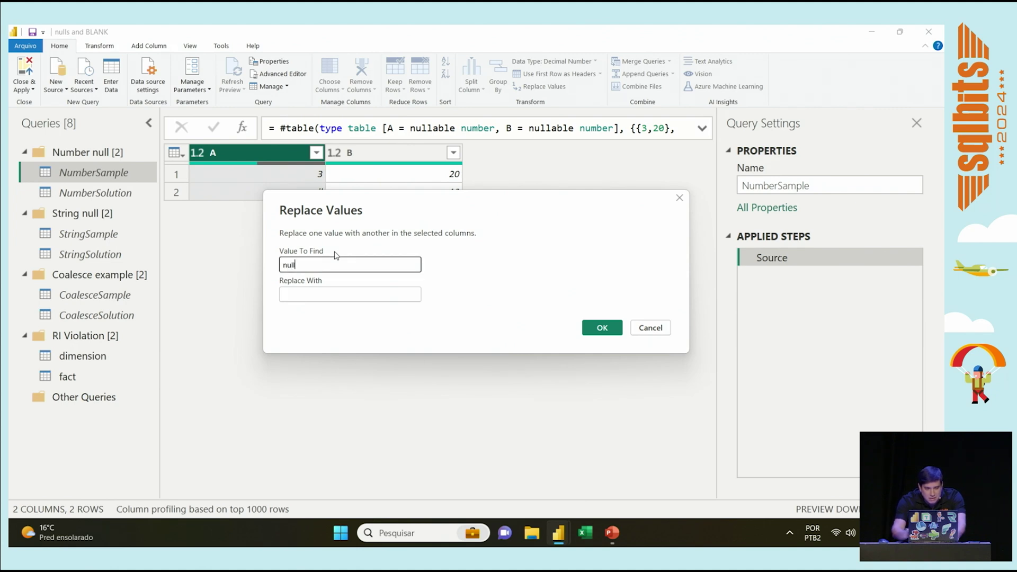
{"action": "type", "text": "l"}
{"action": "key", "text": "Tab"}
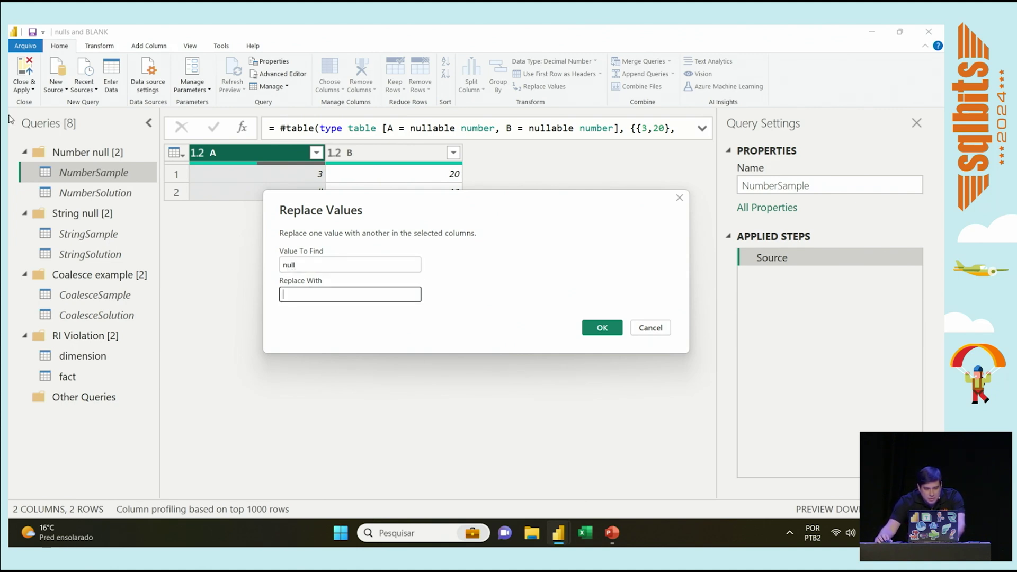
{"action": "type", "text": "0"}
{"action": "key", "text": "Return"}
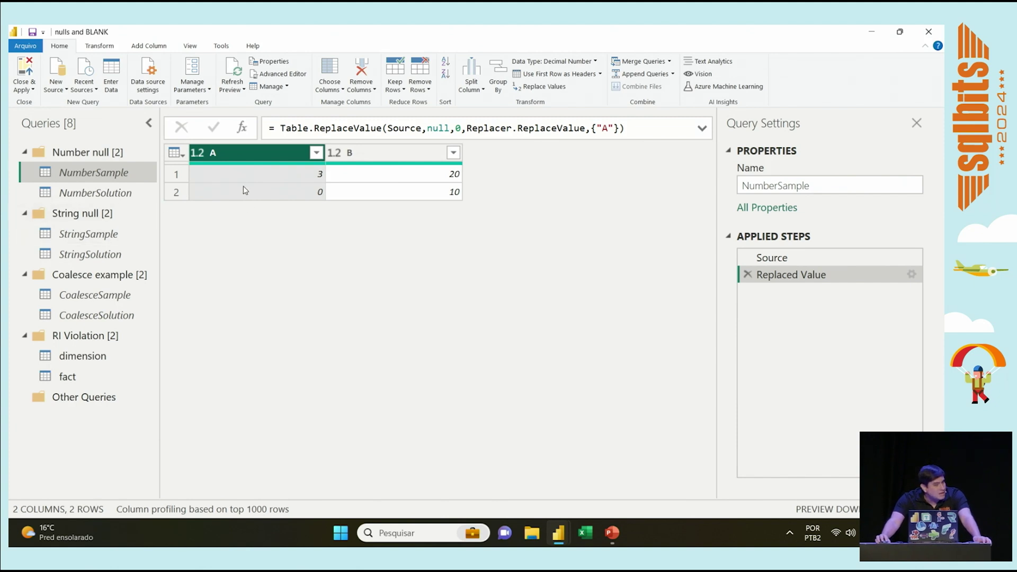
{"action": "left_click", "coordinate": [134, 196]}
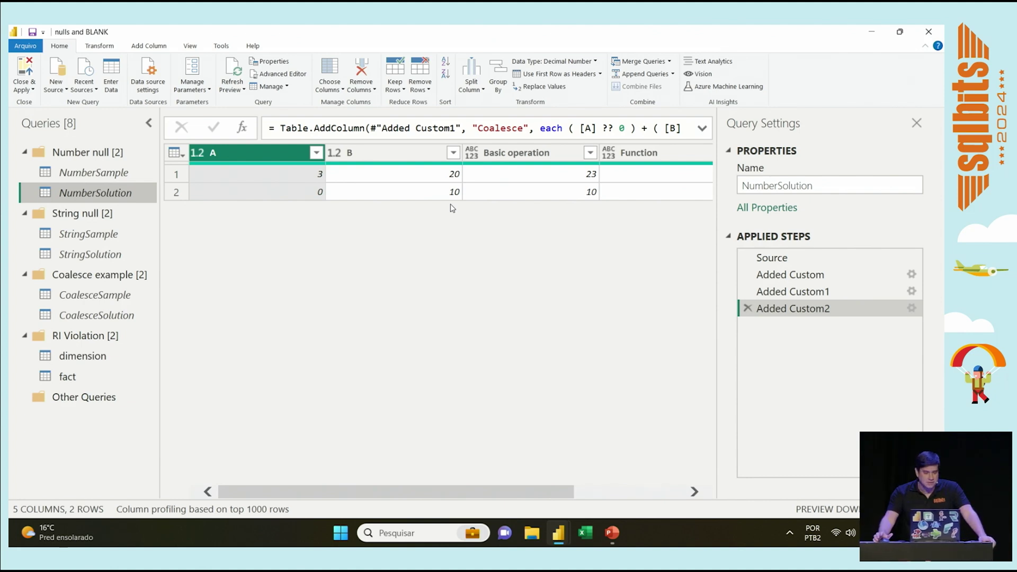
- In StringSolution, inspect the Basic operation text concatenation formula
{"action": "left_click", "coordinate": [86, 235]}
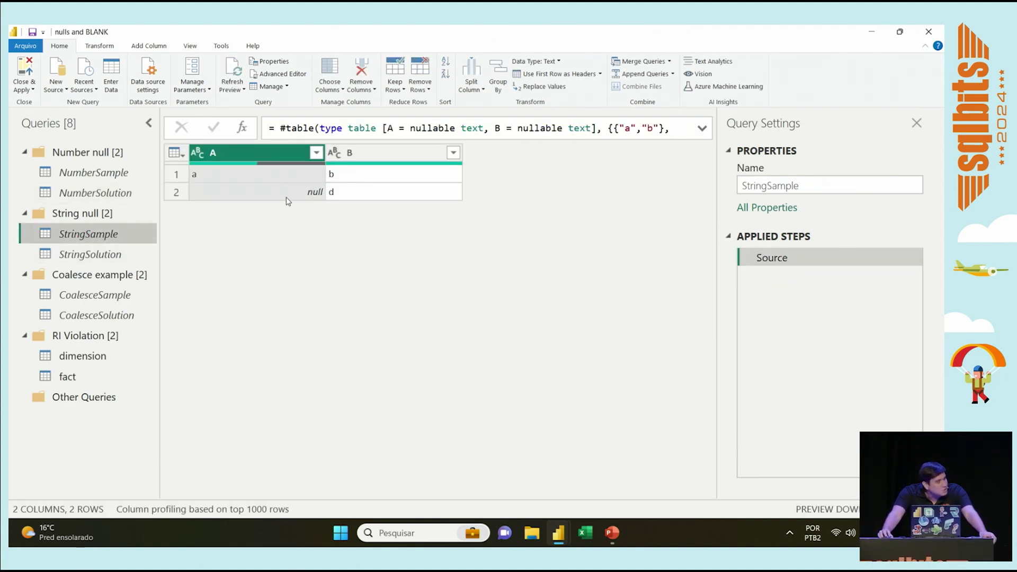
{"action": "left_click", "coordinate": [90, 254]}
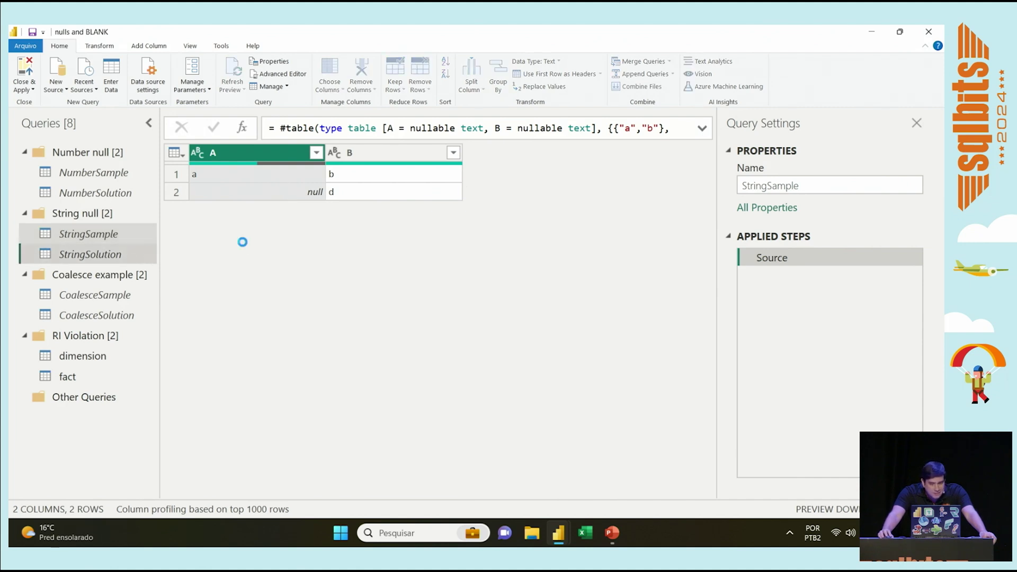
{"action": "left_click", "coordinate": [784, 275]}
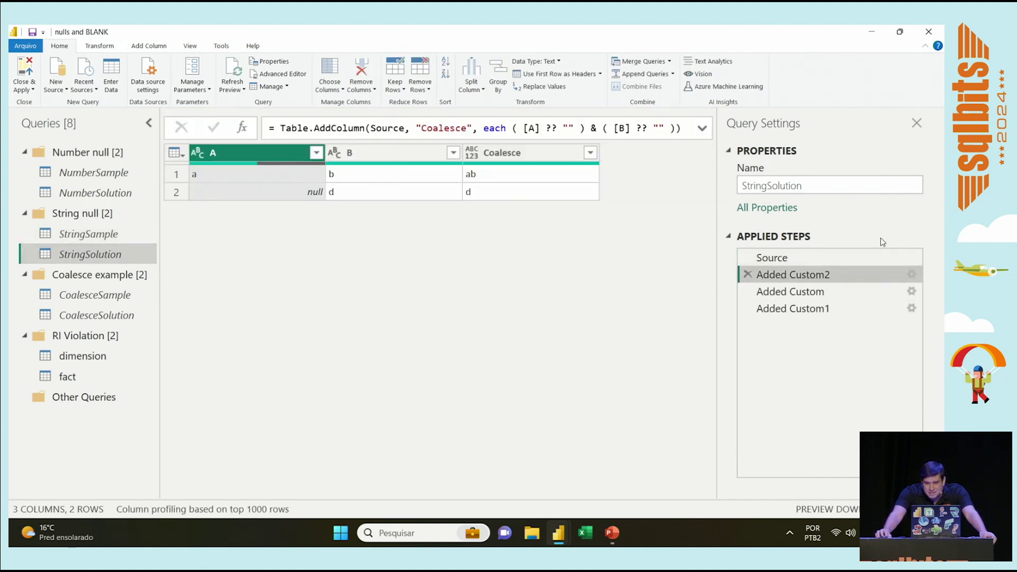
{"action": "left_click_drag", "start_coordinate": [869, 277], "coordinate": [836, 315]}
{"action": "left_click", "coordinate": [854, 274]}
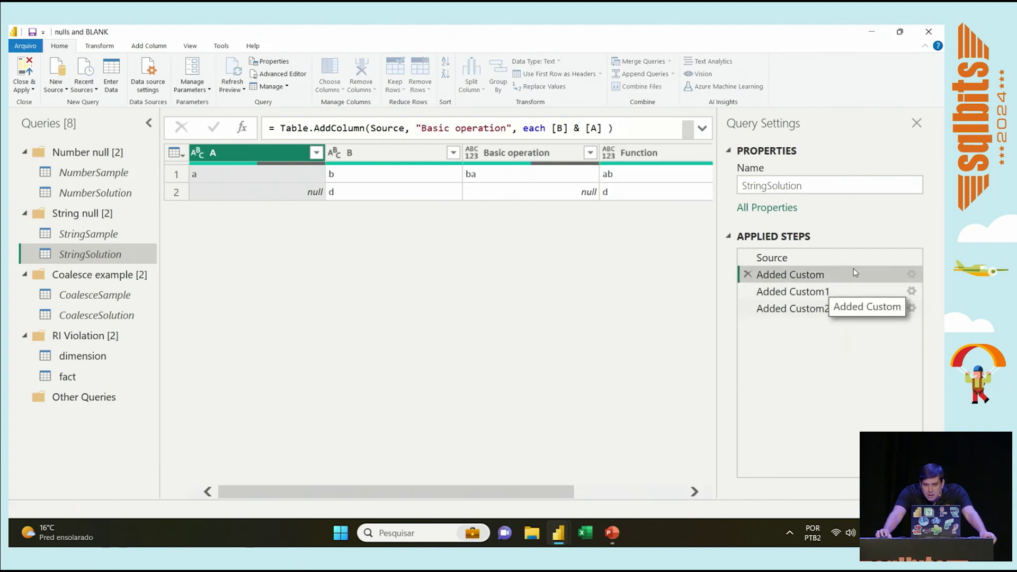
{"action": "left_click", "coordinate": [911, 275]}
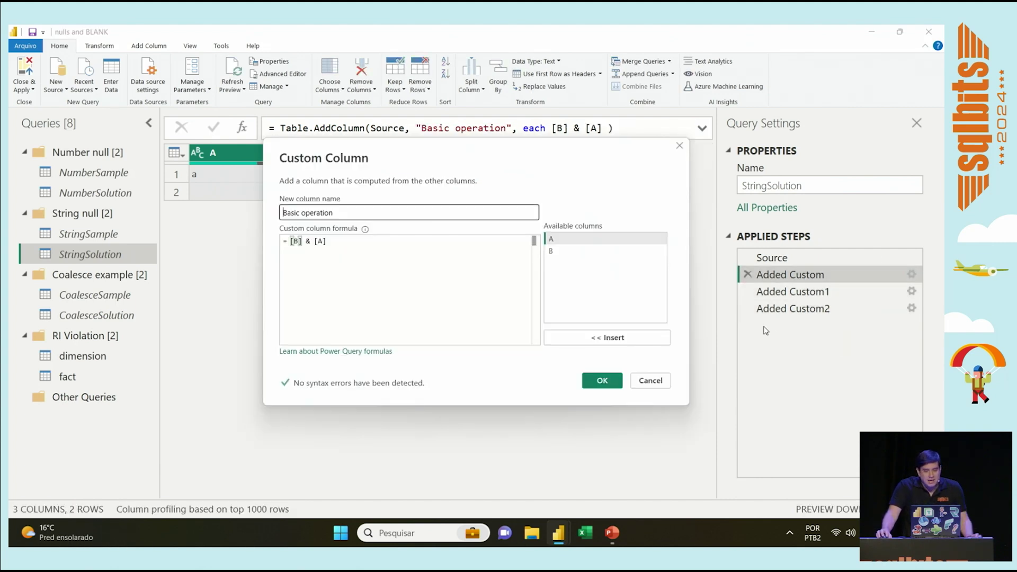
{"action": "left_click", "coordinate": [651, 380]}
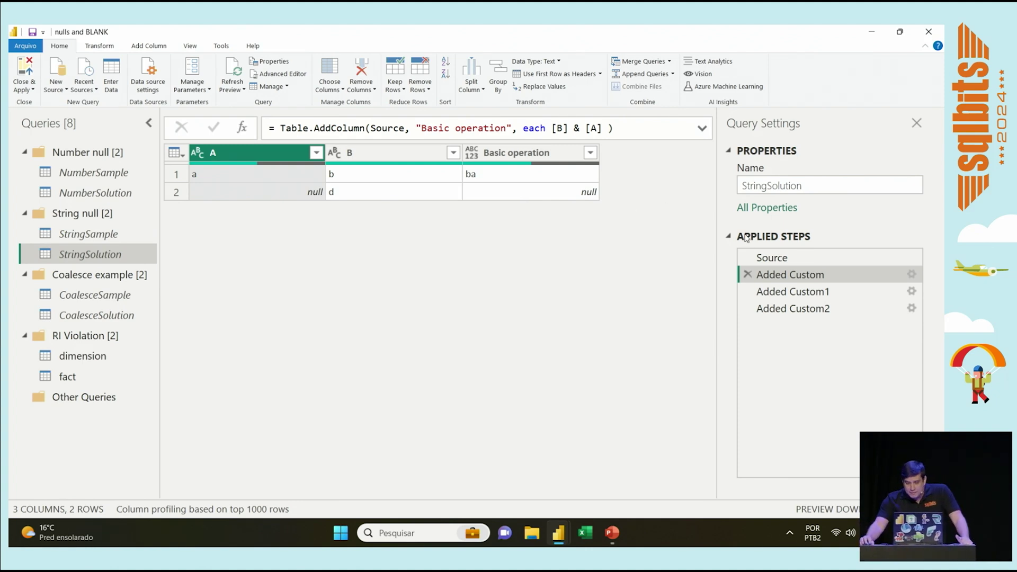
- Review the Function column's Text.Combine formula combining A and B
{"action": "left_click", "coordinate": [864, 292]}
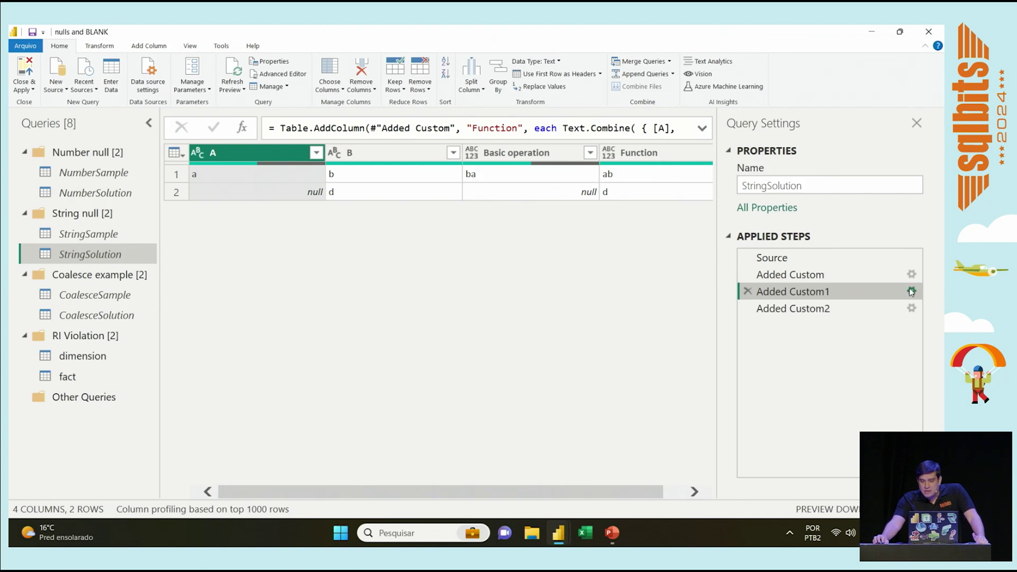
{"action": "left_click", "coordinate": [912, 292]}
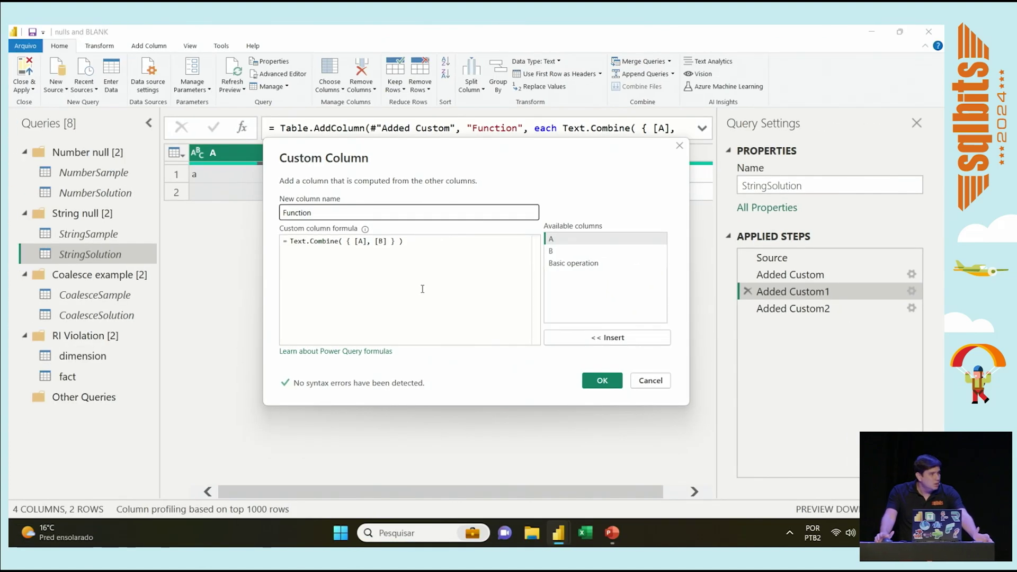
{"action": "left_click", "coordinate": [650, 381]}
- Review the Coalesce column formula, then bring up the StringSample query
{"action": "left_click", "coordinate": [769, 310]}
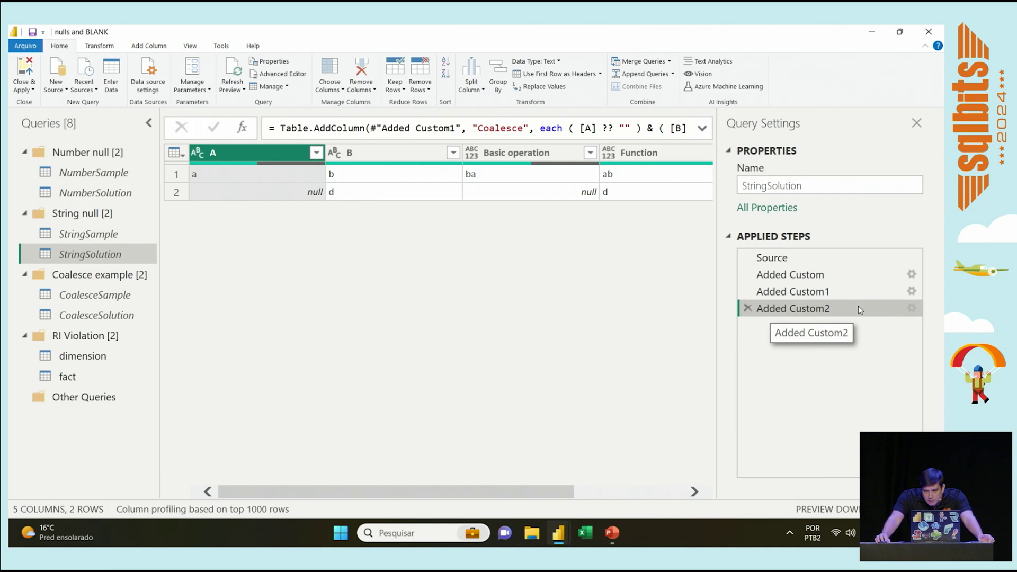
{"action": "left_click", "coordinate": [912, 308]}
{"action": "left_click", "coordinate": [511, 310]}
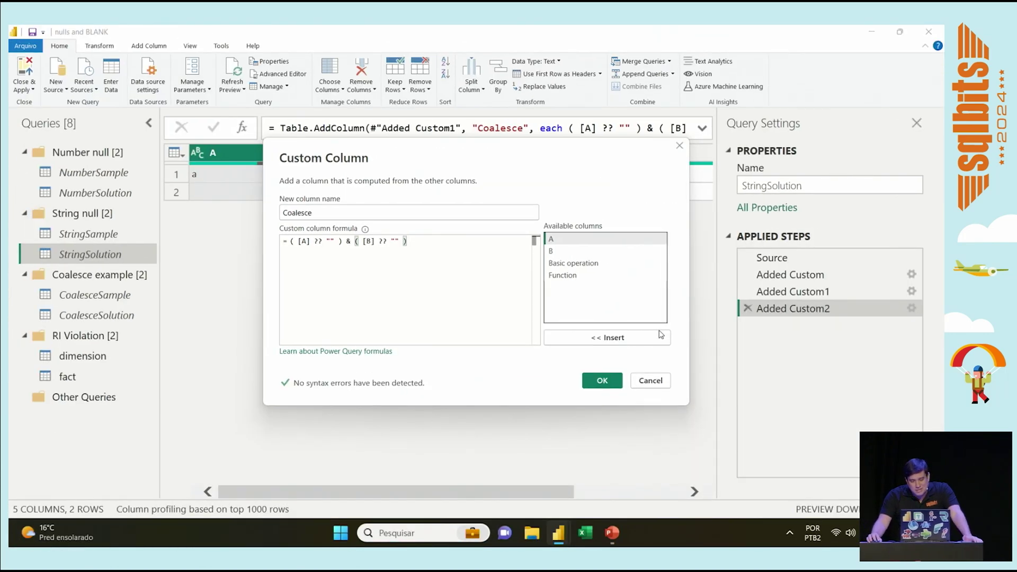
{"action": "left_click", "coordinate": [650, 380]}
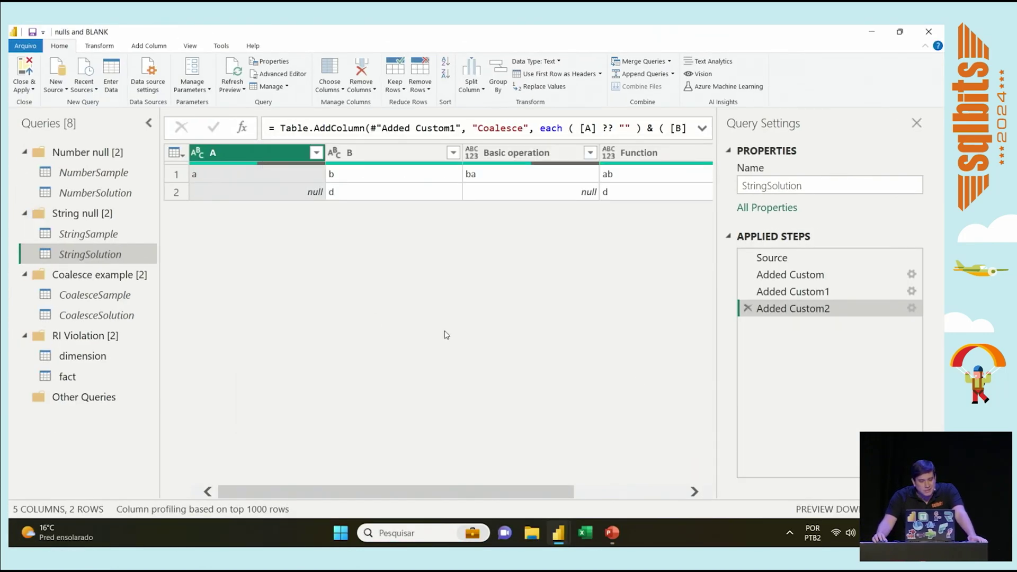
{"action": "left_click", "coordinate": [111, 234]}
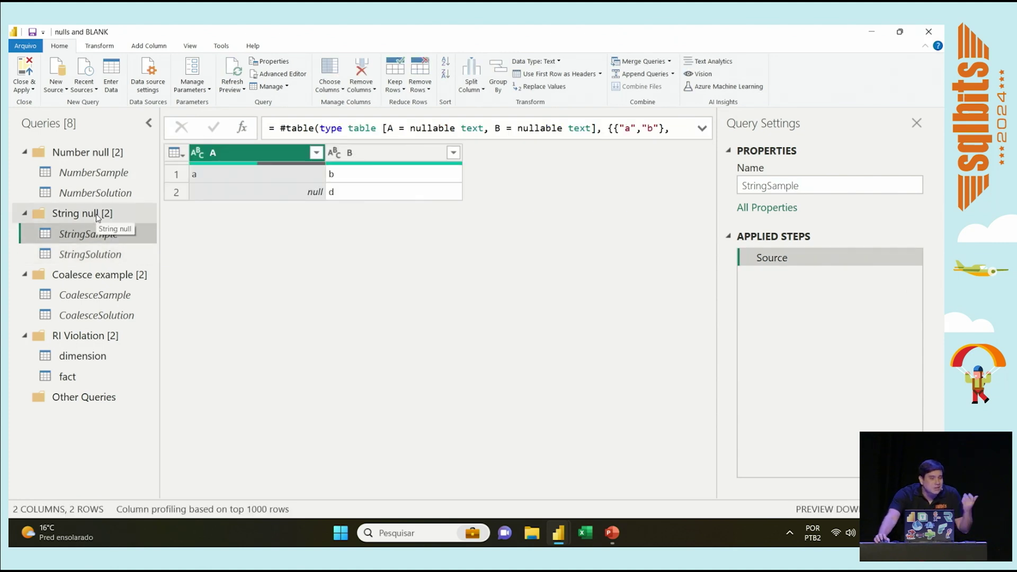
- Replace null in StringSample's column A with an empty value
{"action": "right_click", "coordinate": [290, 157]}
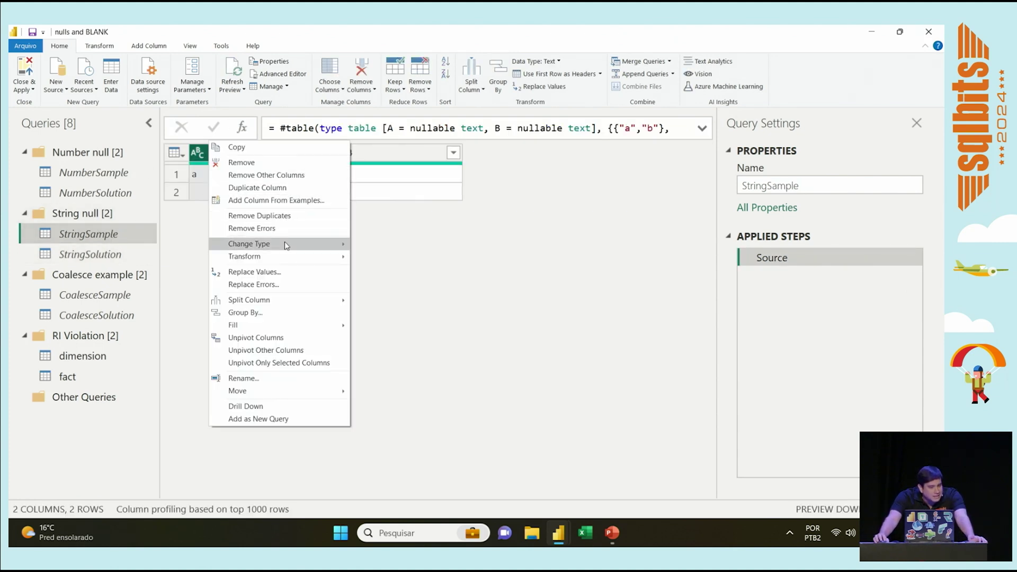
{"action": "left_click", "coordinate": [280, 272]}
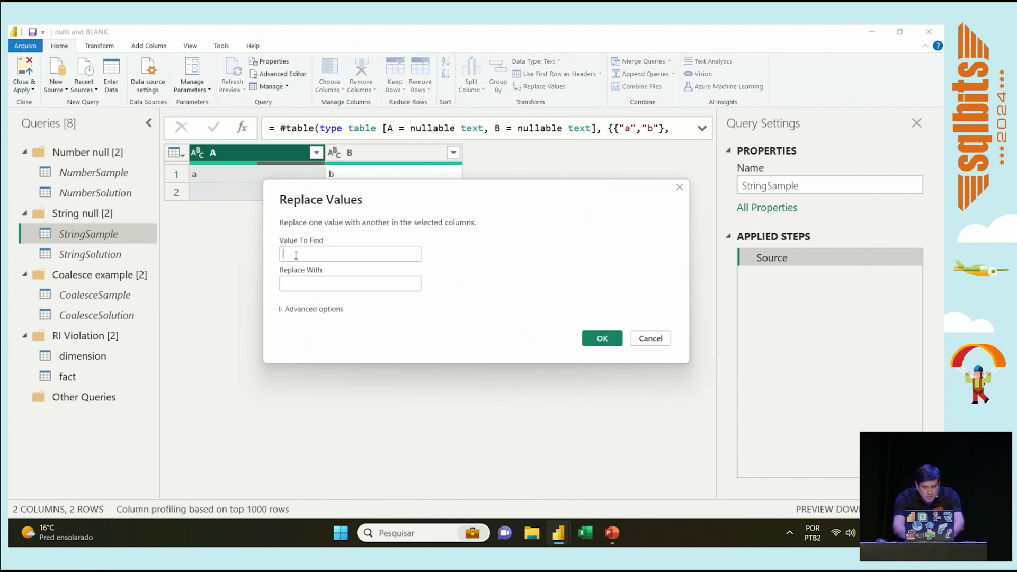
{"action": "type", "text": "null"}
{"action": "key", "text": "Tab"}
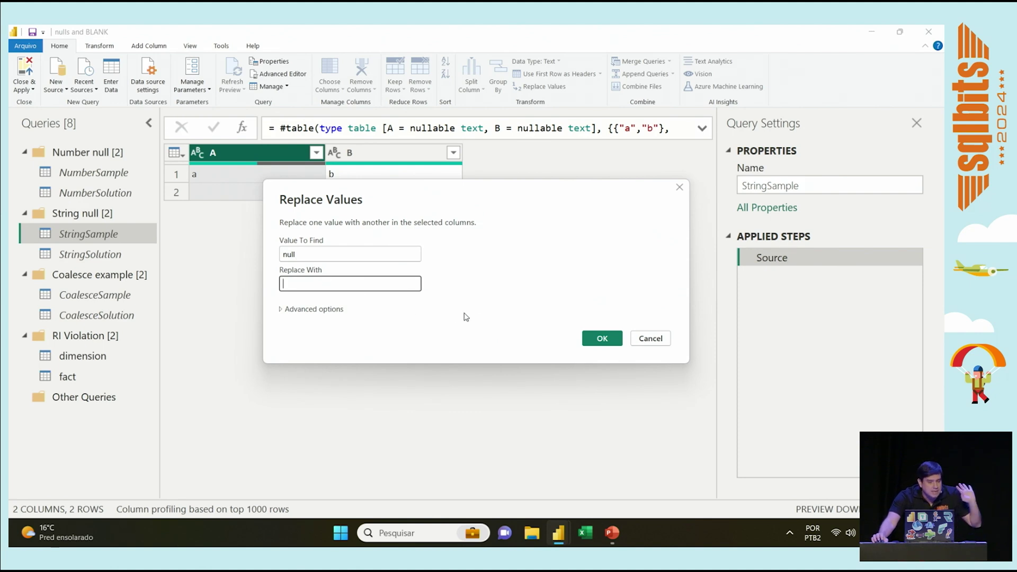
{"action": "left_click", "coordinate": [588, 339]}
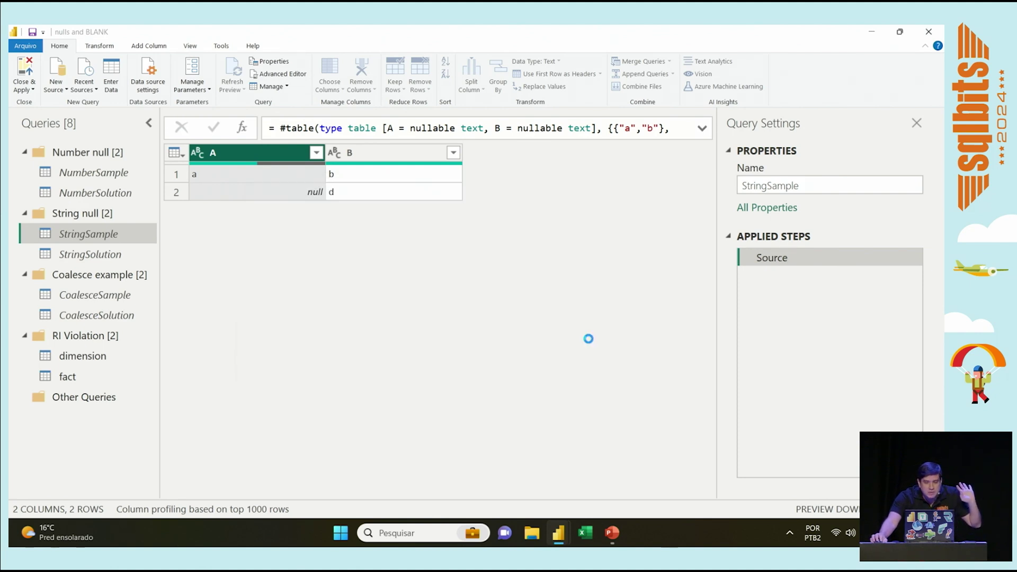
- After comparing with StringSolution, change the Replaced Value step's replacement to NA
{"action": "left_click", "coordinate": [113, 256]}
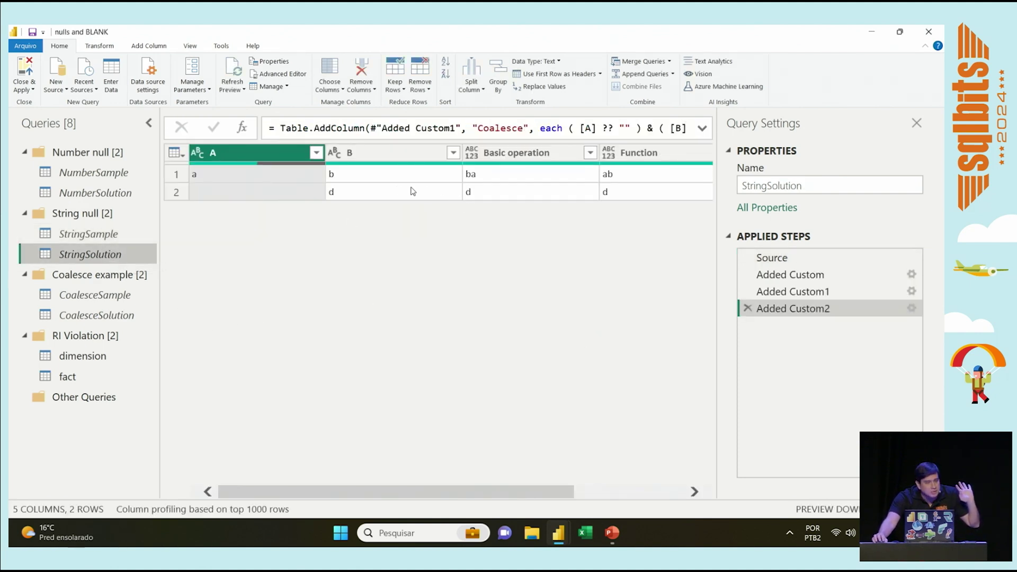
{"action": "left_click", "coordinate": [85, 235]}
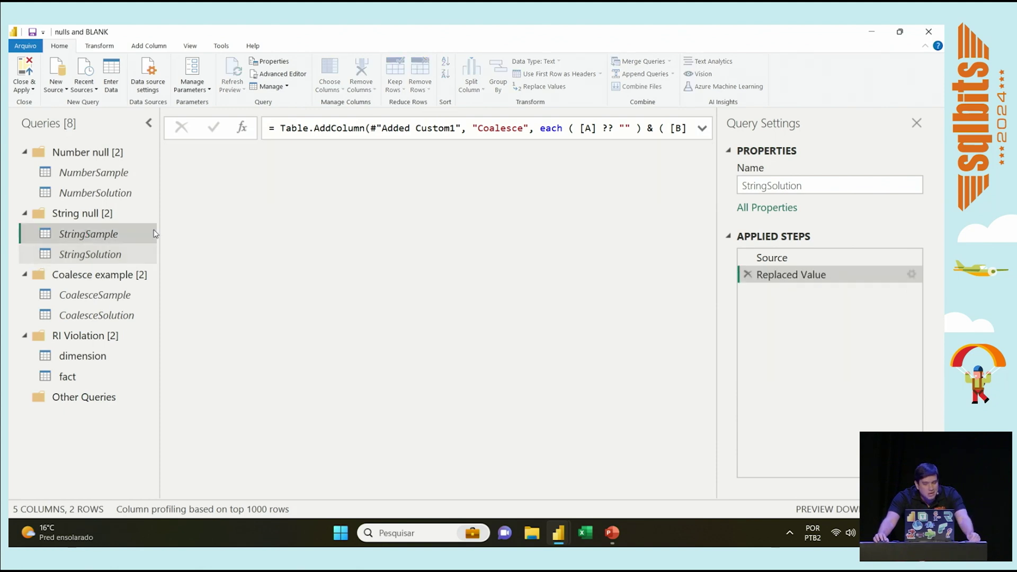
{"action": "left_click", "coordinate": [912, 274]}
{"action": "type", "text": "N"}
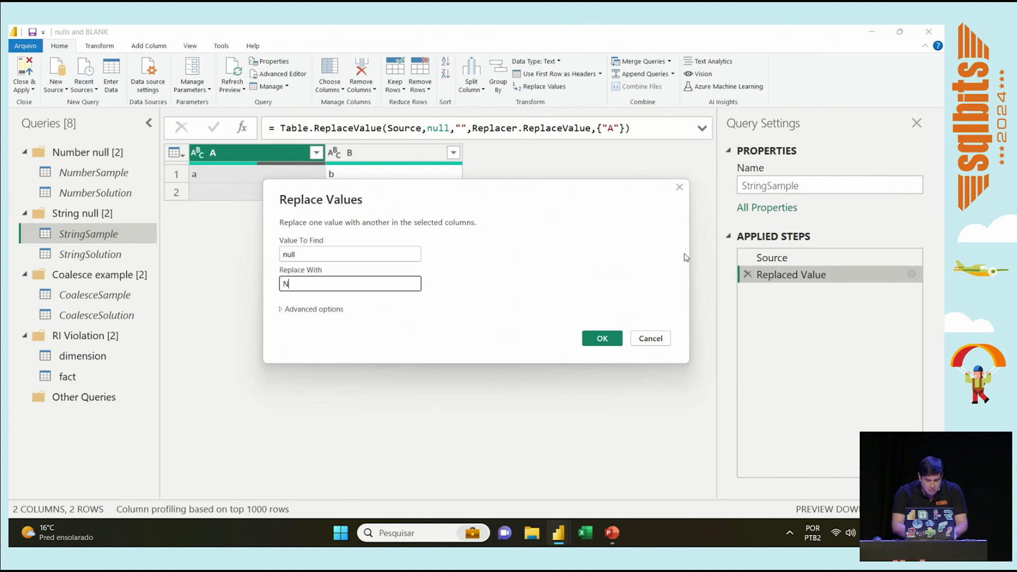
{"action": "type", "text": "A"}
{"action": "key", "text": "Return"}
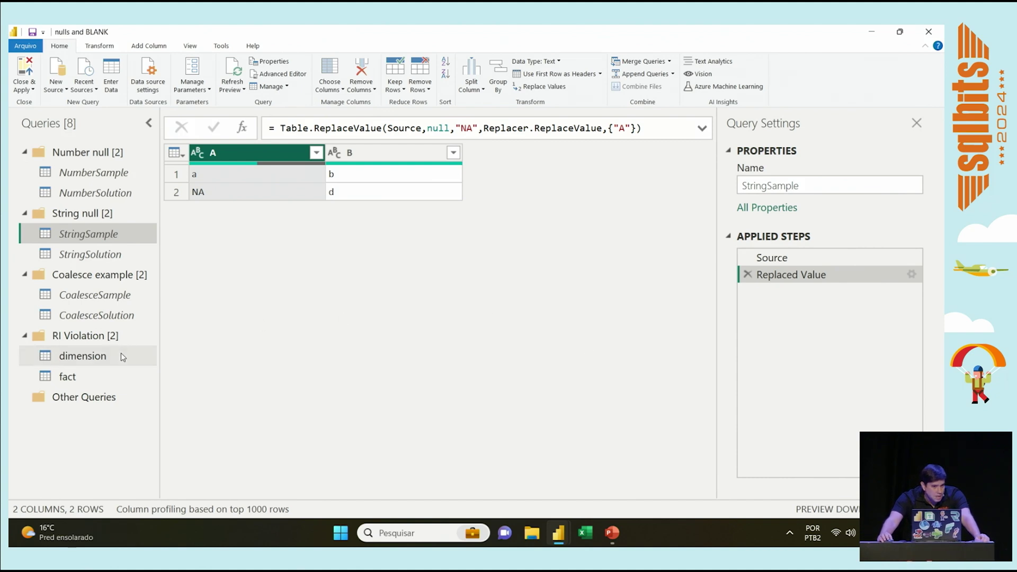
- View CoalesceSample's dates with Query Settings hidden, then show CoalesceSolution's Last Status date column
{"action": "left_click", "coordinate": [116, 299]}
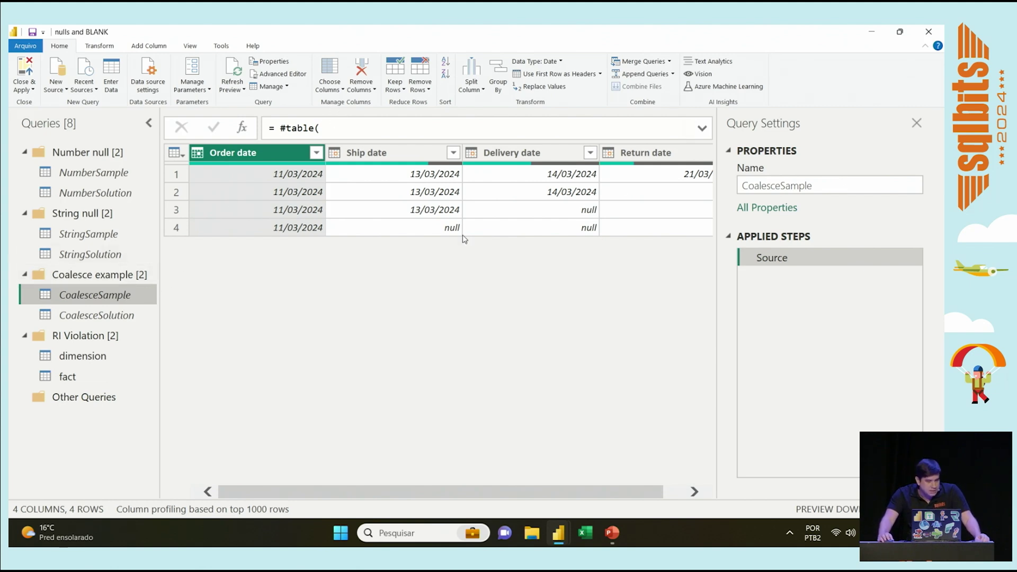
{"action": "left_click", "coordinate": [917, 123]}
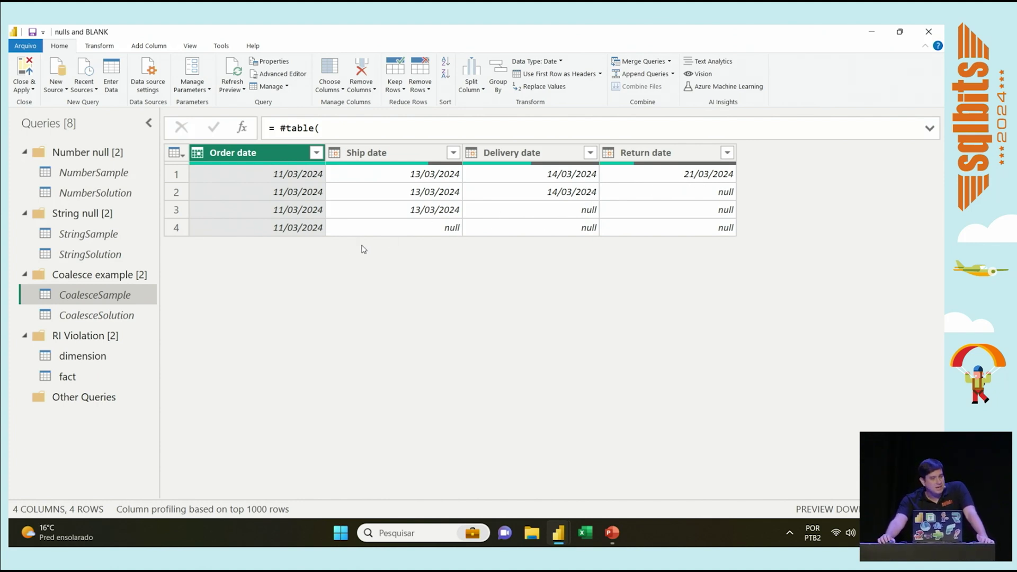
{"action": "left_click", "coordinate": [84, 315]}
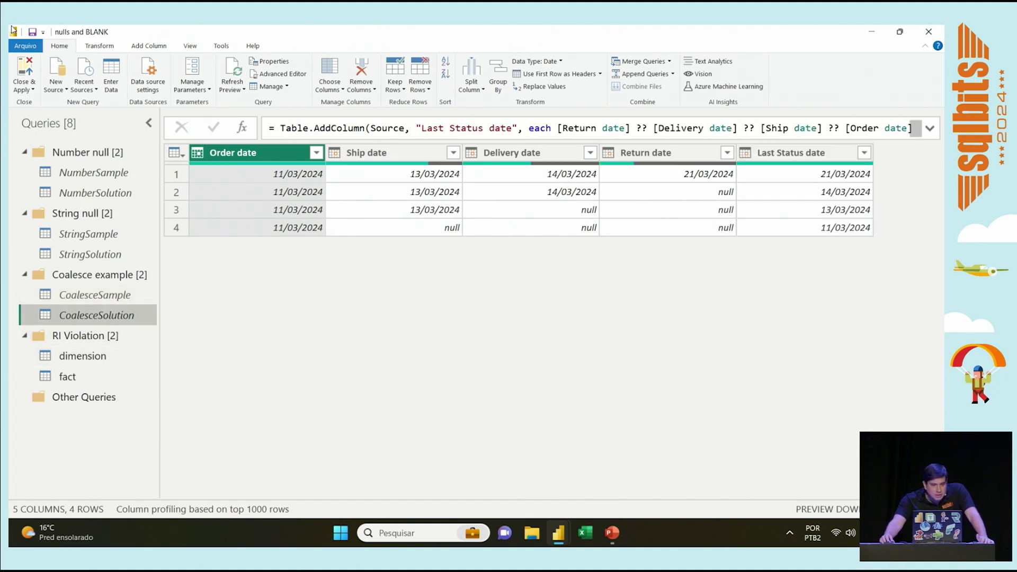
{"action": "left_click", "coordinate": [186, 47]}
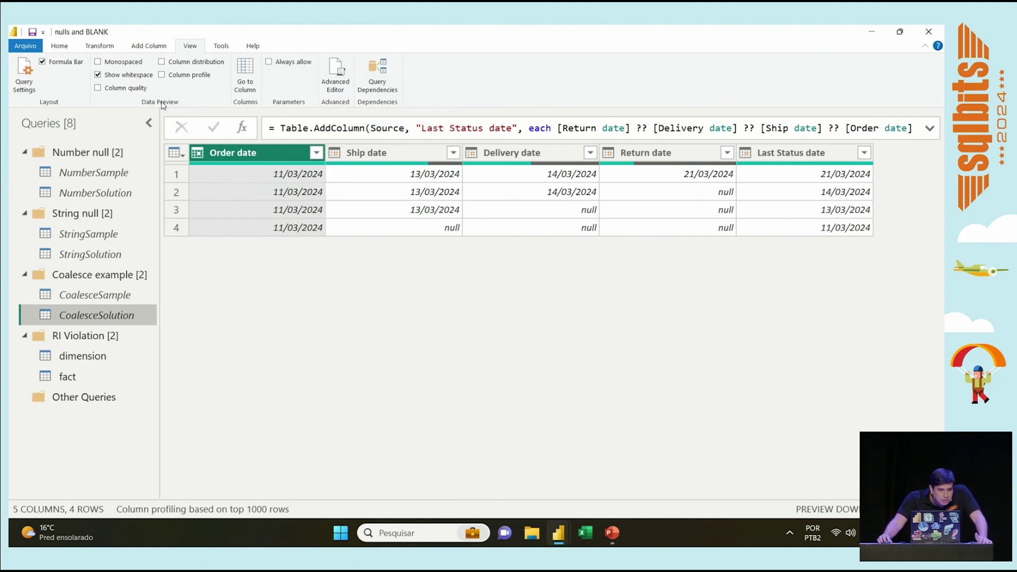
- Review the Last Status date formula chaining Return, Delivery, Ship and Order dates with ??
{"action": "left_click", "coordinate": [24, 76]}
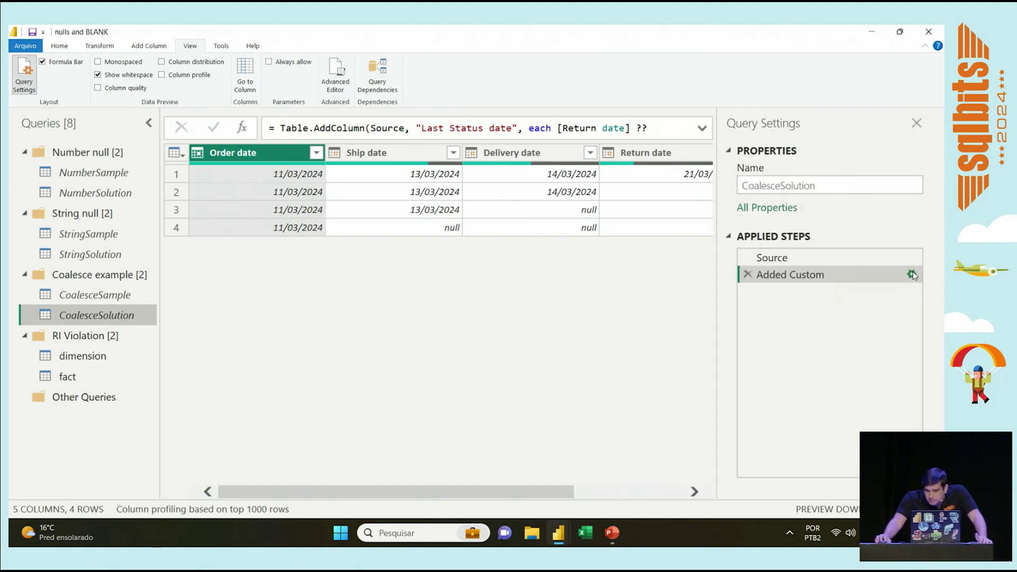
{"action": "left_click", "coordinate": [912, 274]}
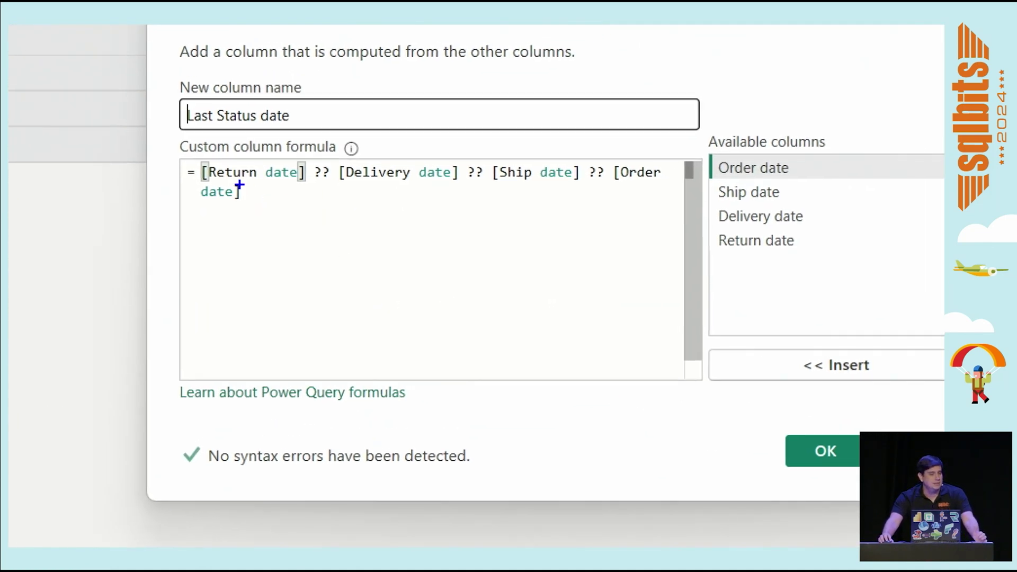
{"action": "left_click_drag", "start_coordinate": [240, 181], "coordinate": [300, 176]}
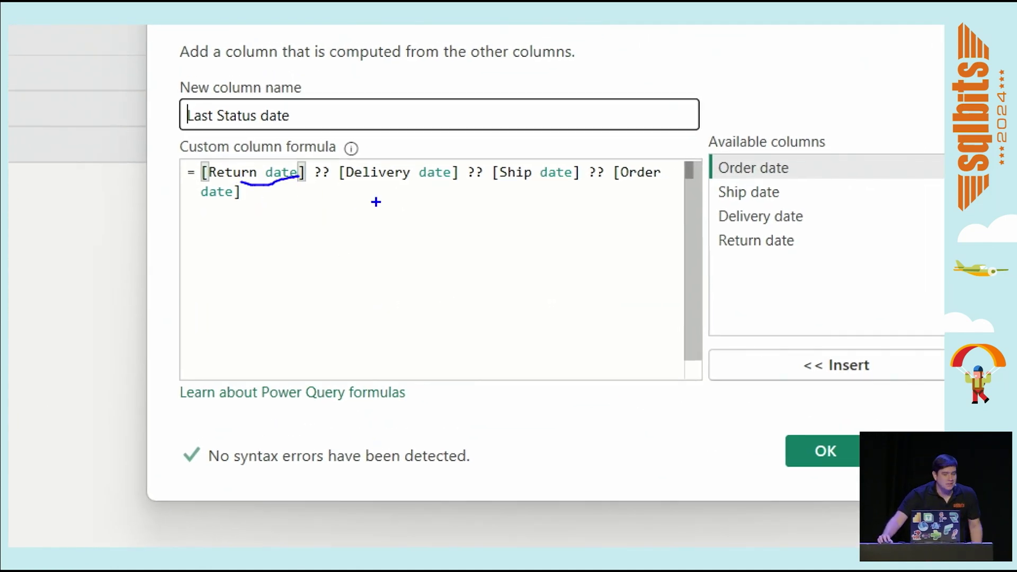
{"action": "left_click_drag", "start_coordinate": [349, 187], "coordinate": [433, 192]}
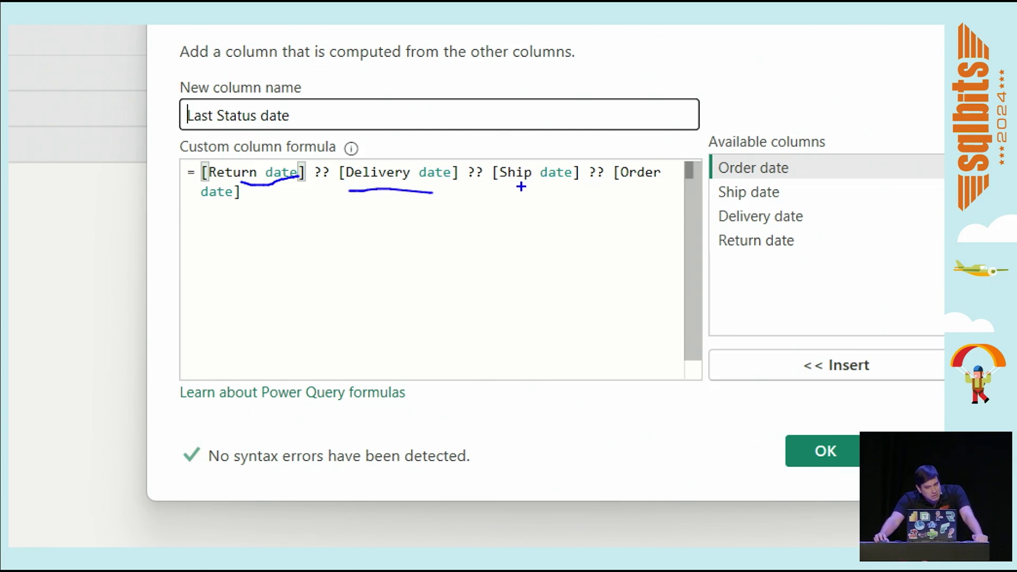
{"action": "left_click_drag", "start_coordinate": [530, 187], "coordinate": [554, 183]}
{"action": "left_click_drag", "start_coordinate": [635, 192], "coordinate": [665, 193]}
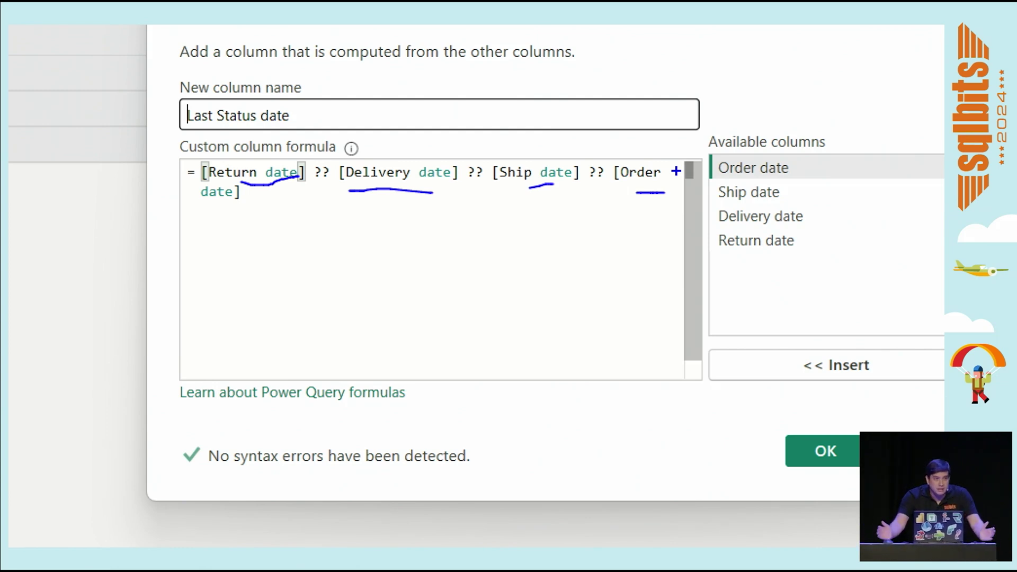
{"action": "key", "text": "Escape"}
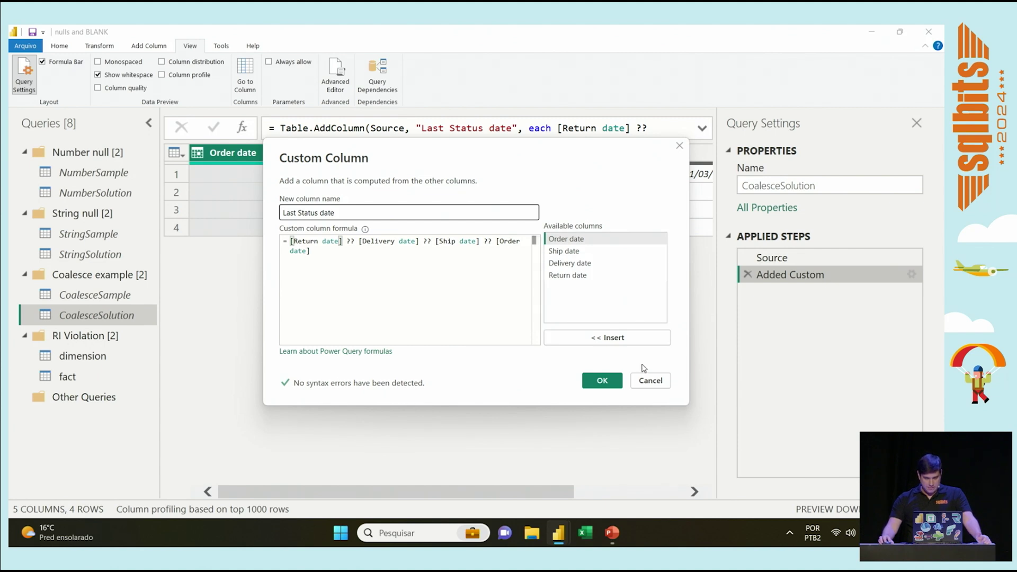
{"action": "left_click", "coordinate": [658, 378]}
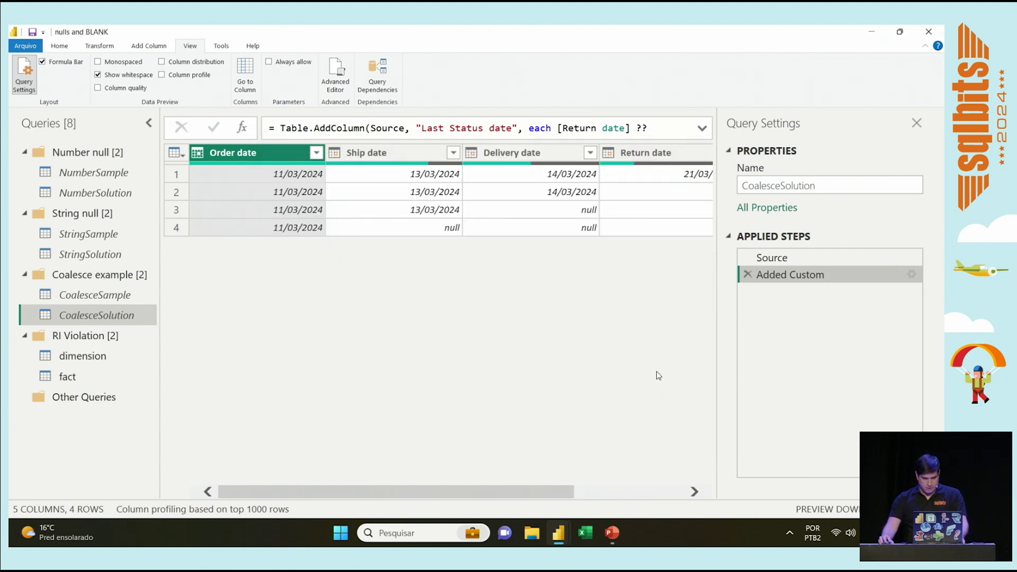
- Close Power Query Editor without applying changes, then run the PowerPoint slide show to the next slide
{"action": "left_click", "coordinate": [928, 33]}
{"action": "left_click", "coordinate": [534, 301]}
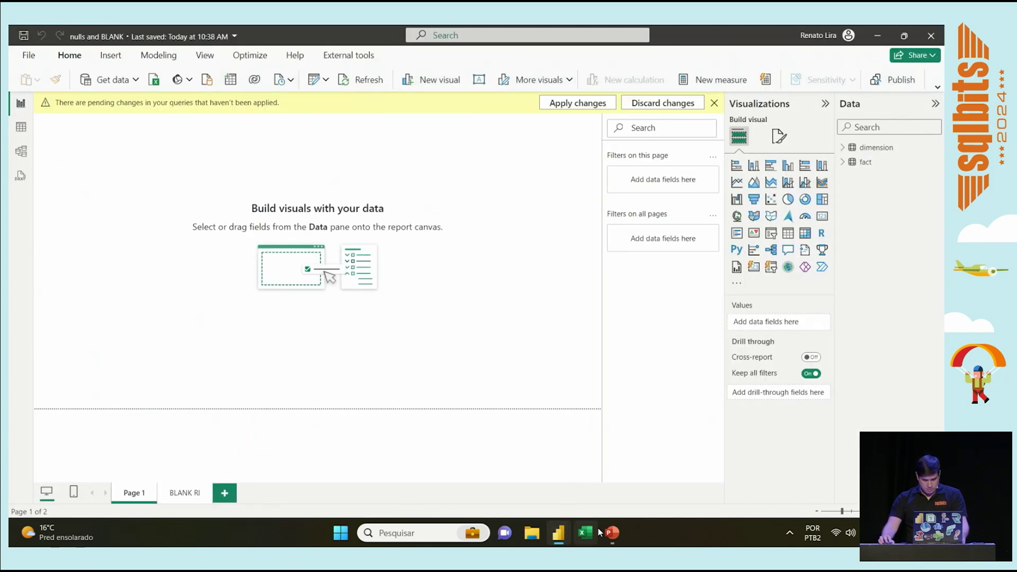
{"action": "mouse_move", "coordinate": [611, 532]}
{"action": "left_click", "coordinate": [571, 453]}
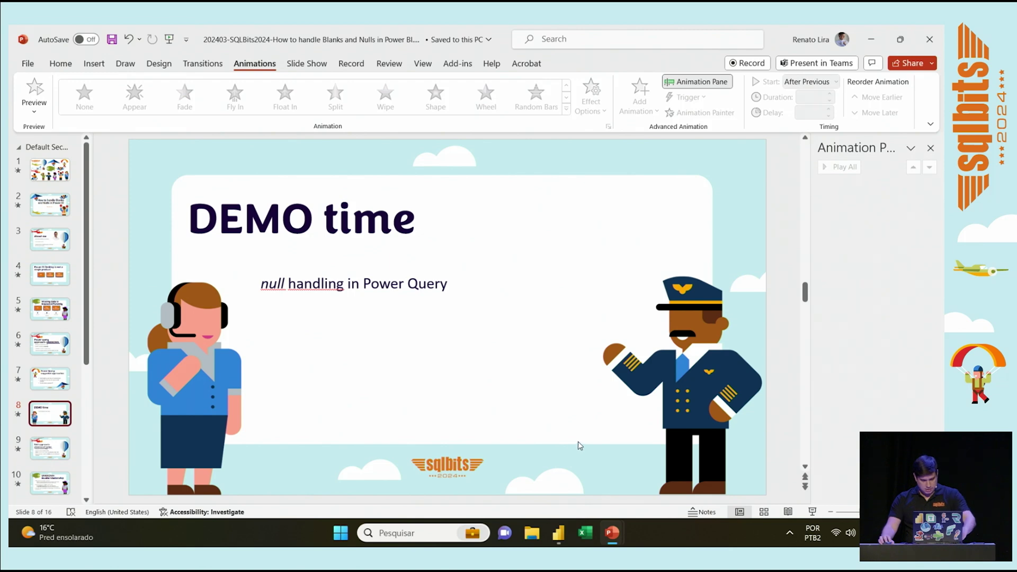
{"action": "key", "text": "shift+F5"}
{"action": "key", "text": "Right"}
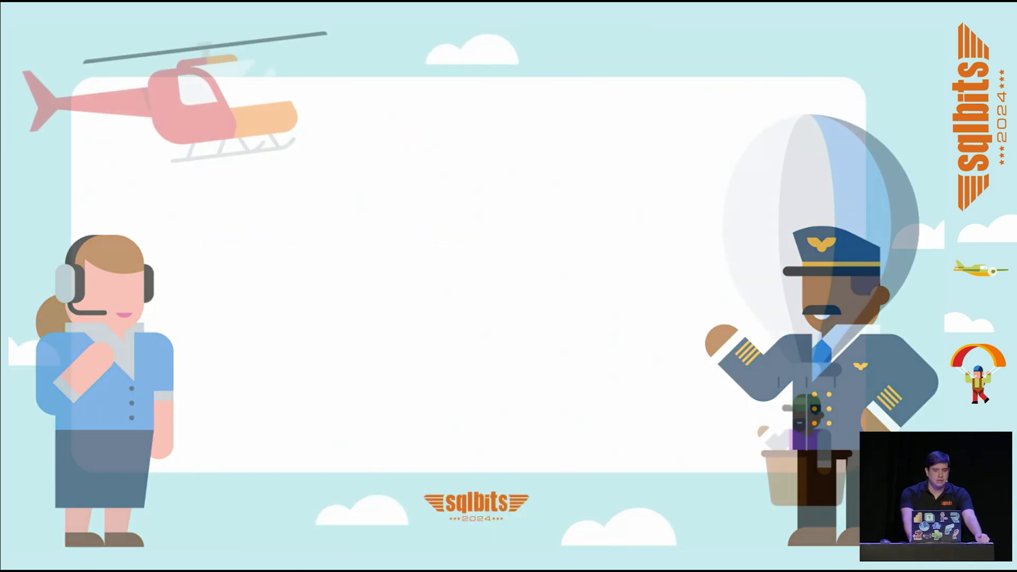